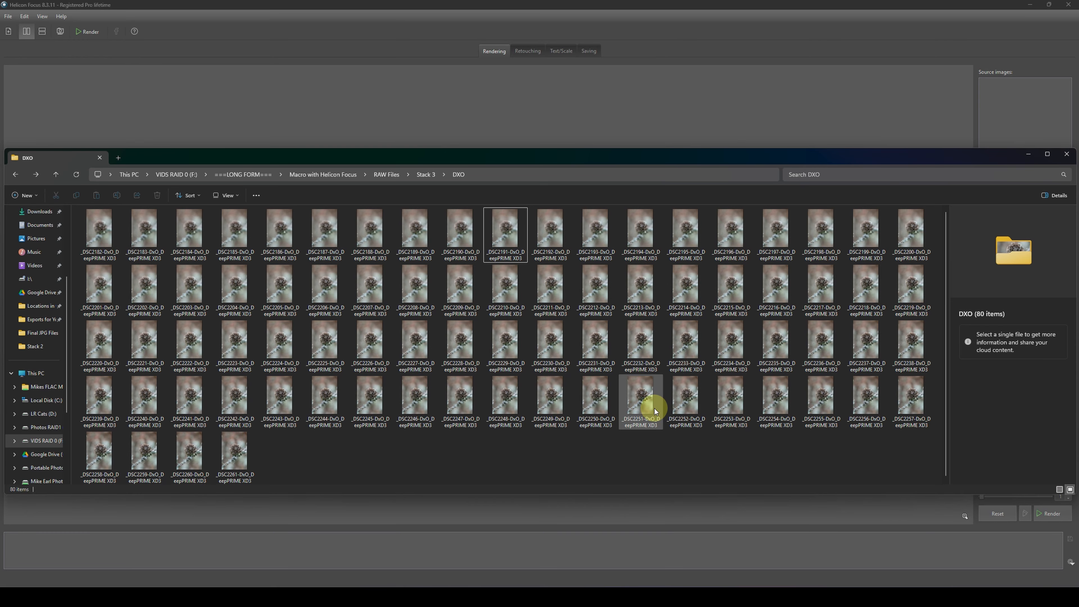
Step: Load all the DeepPRIME images from the Stack 3 DXO folder as source images and put the file window away
left_click_drag(578, 115, 577, 117)
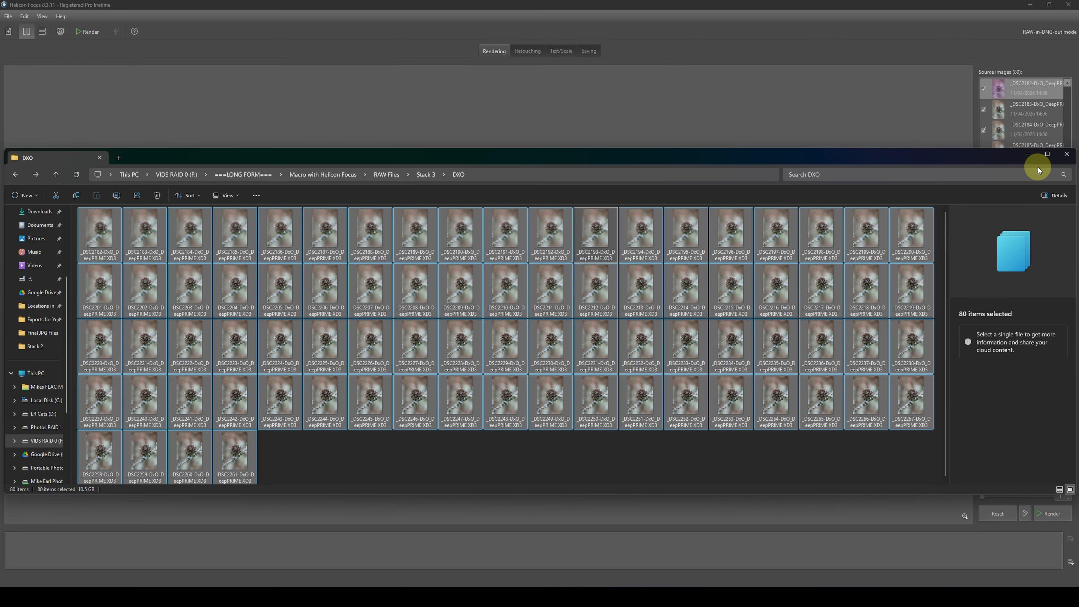
left_click(1027, 155)
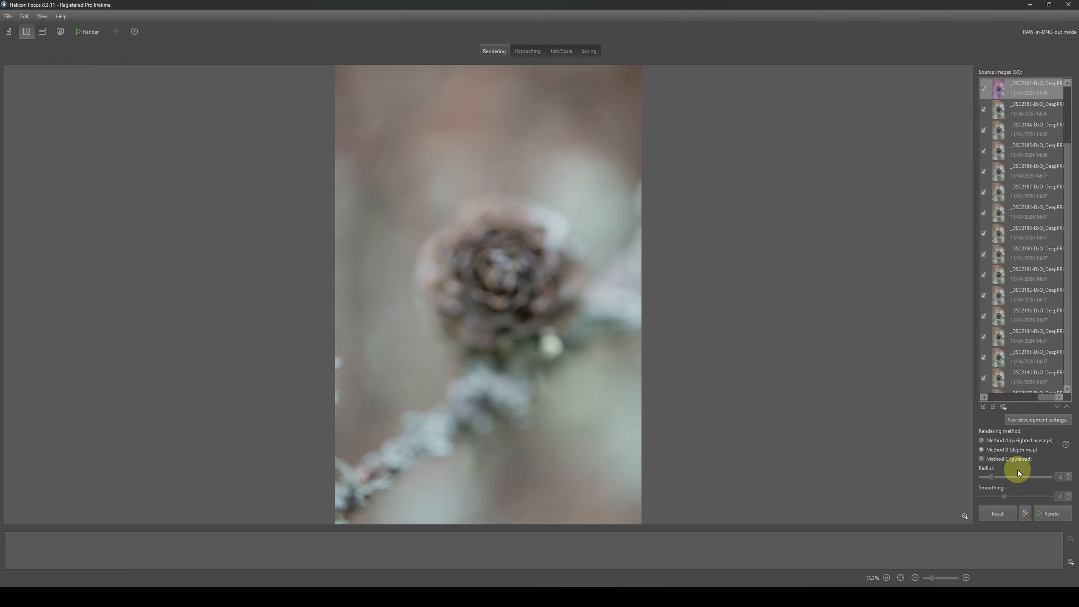
Step: Turn off automatic sorting of the source images and check all of them
right_click(1039, 254)
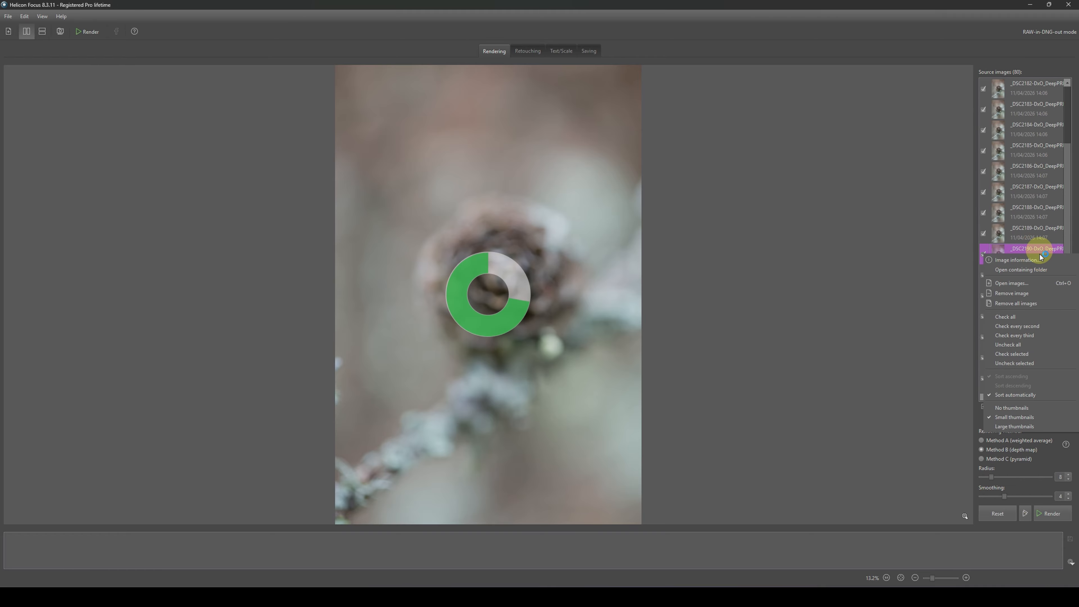
left_click(1012, 395)
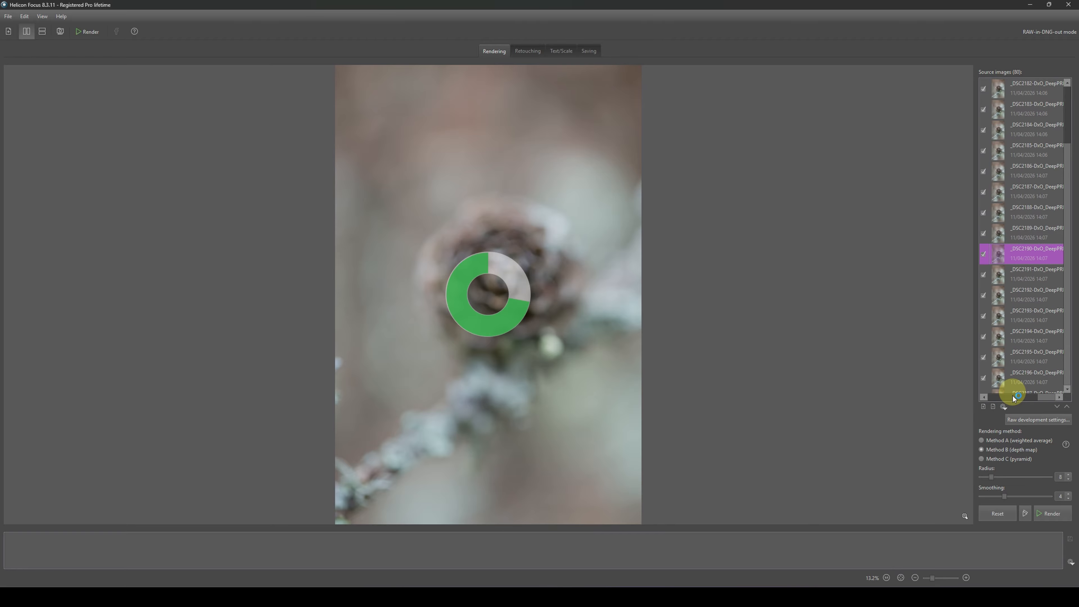
right_click(1018, 256)
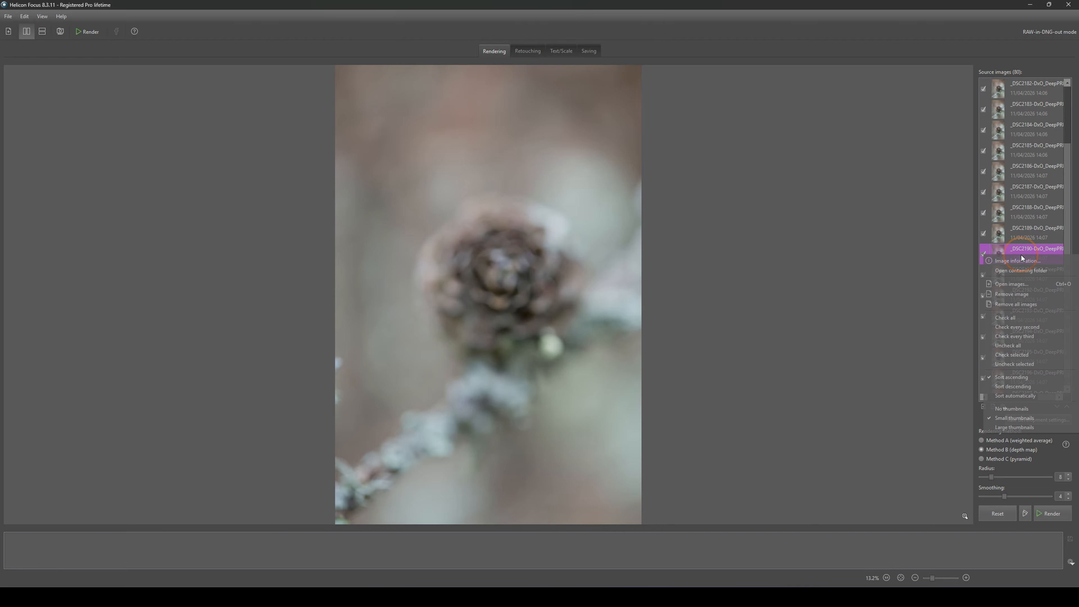
left_click(1015, 317)
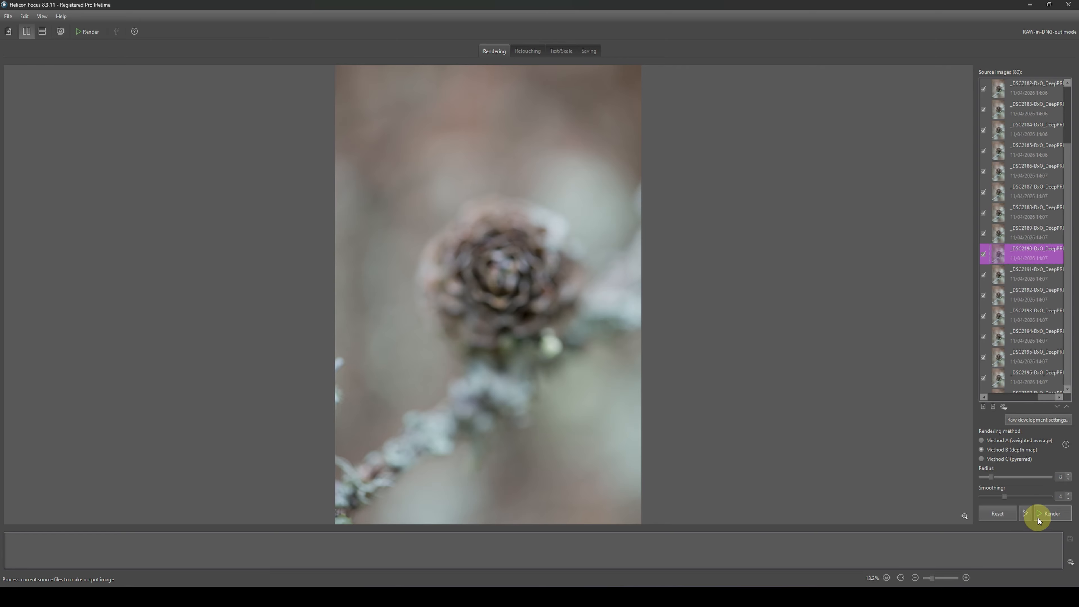
Step: Render the stack with Method B (depth map) at radius 8 and smoothing 4, and inspect the cone's scales up close
left_click(1045, 513)
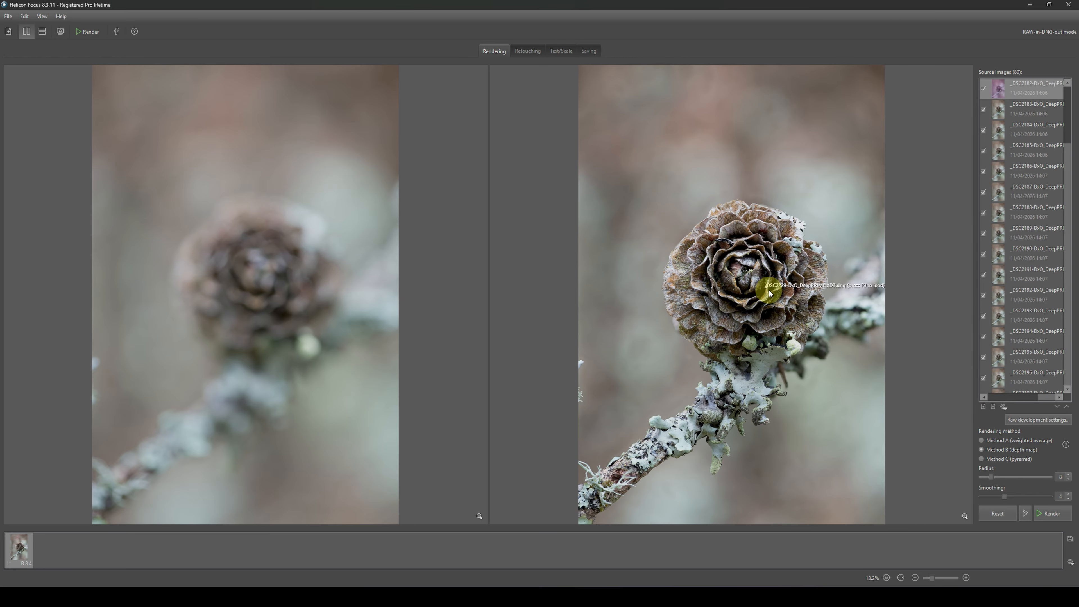
scroll(744, 295, "up", 3)
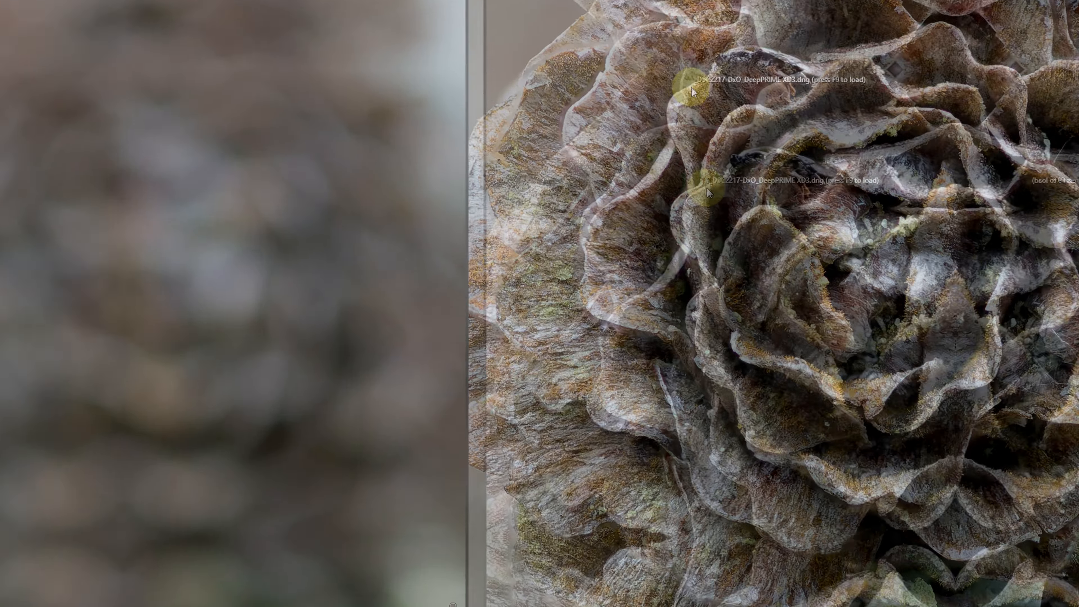
left_click(643, 150)
left_click_drag(752, 149, 936, 214)
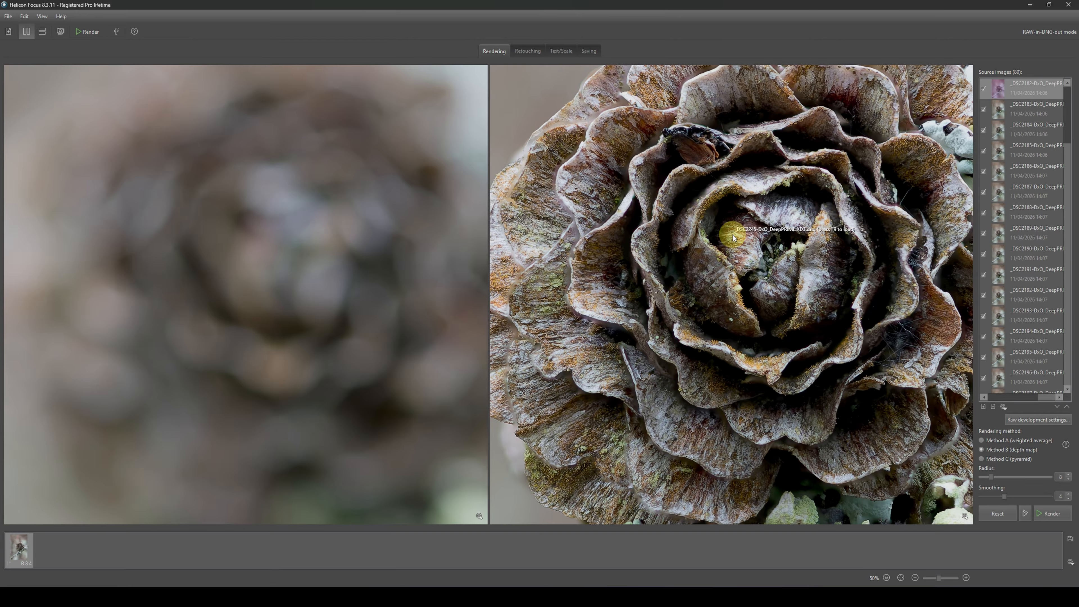
left_click_drag(626, 365, 690, 223)
left_click_drag(800, 136, 694, 183)
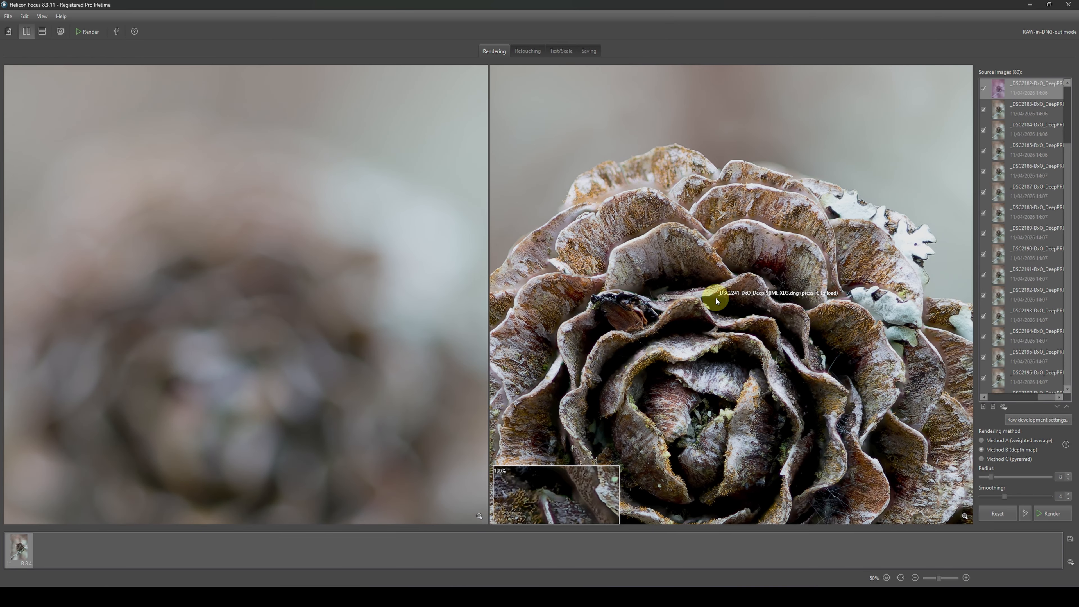
left_click(672, 361)
left_click(672, 361)
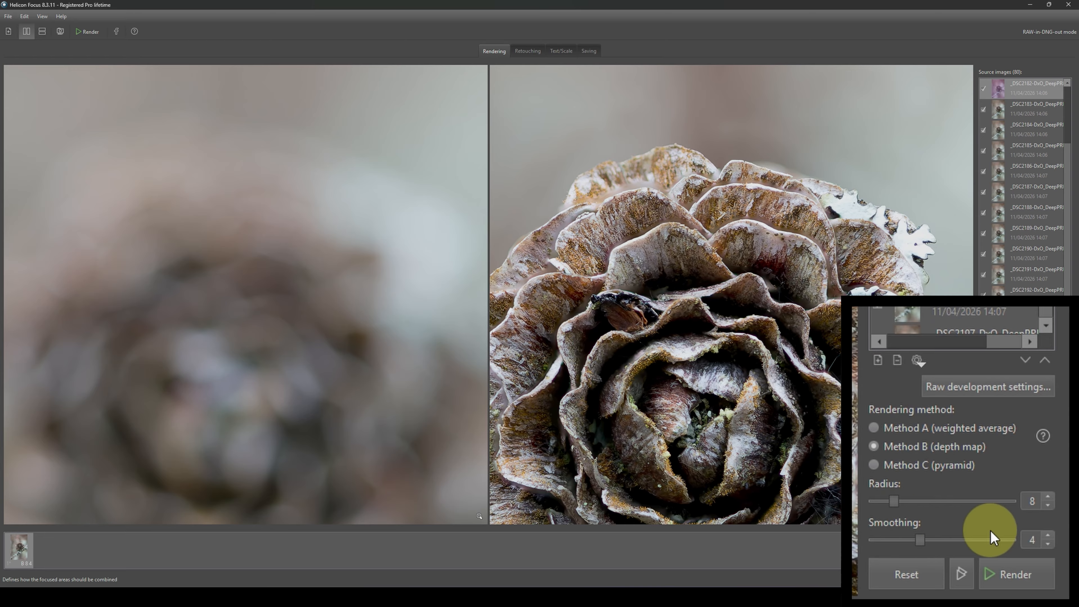
Step: Render the stack with Method B at radius 1, and inspect the edges of the cone's scales
left_click(1050, 505)
left_click(1050, 506)
left_click(1050, 505)
left_click(1050, 505)
left_click(1049, 505)
left_click(1050, 505)
left_click(1050, 505)
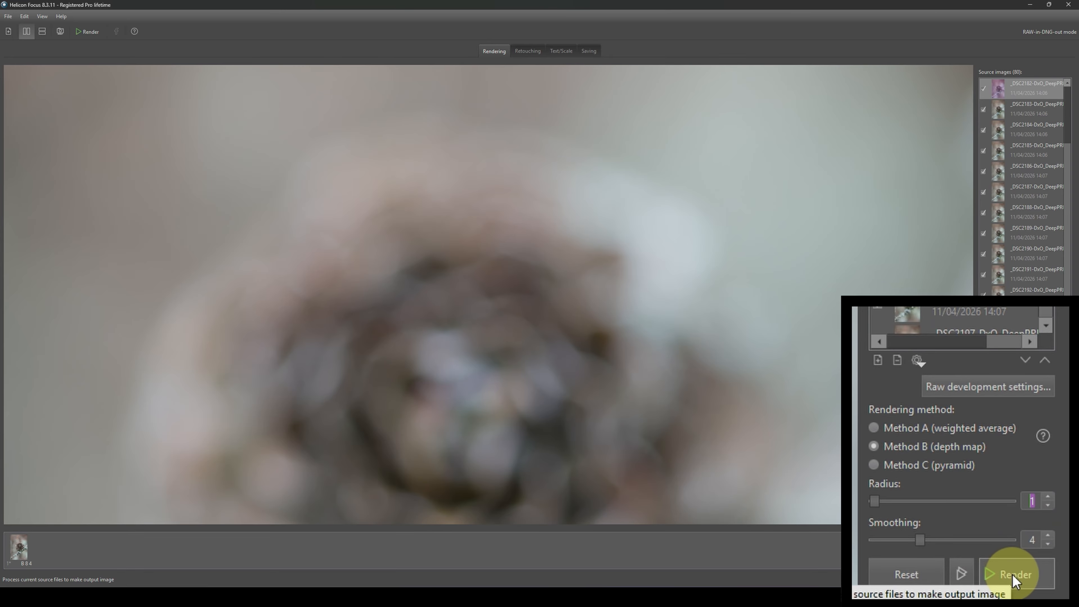
left_click(1052, 511)
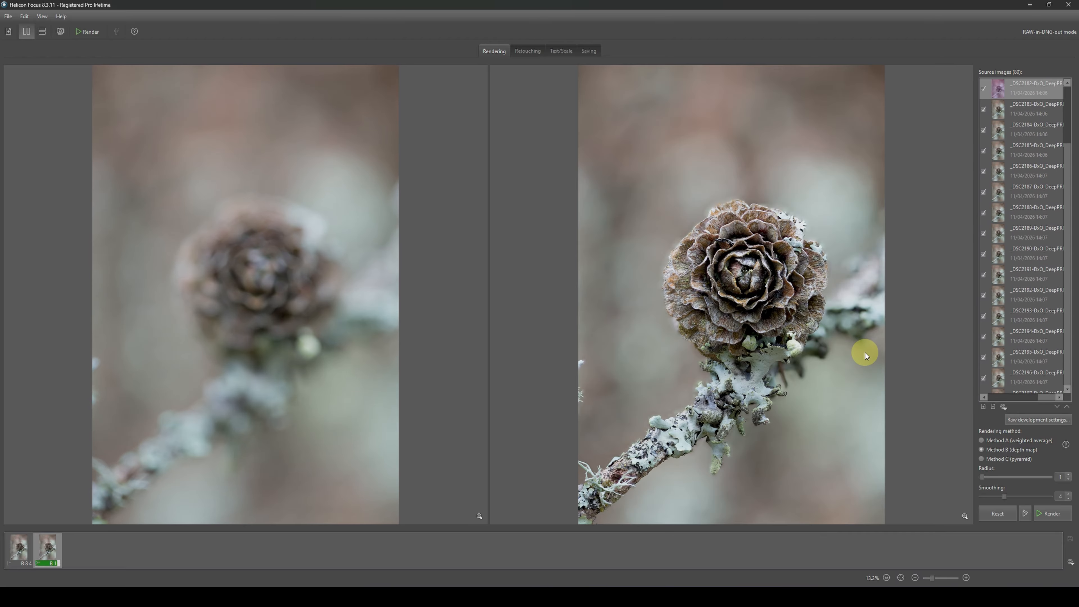
scroll(748, 271, "up", 3)
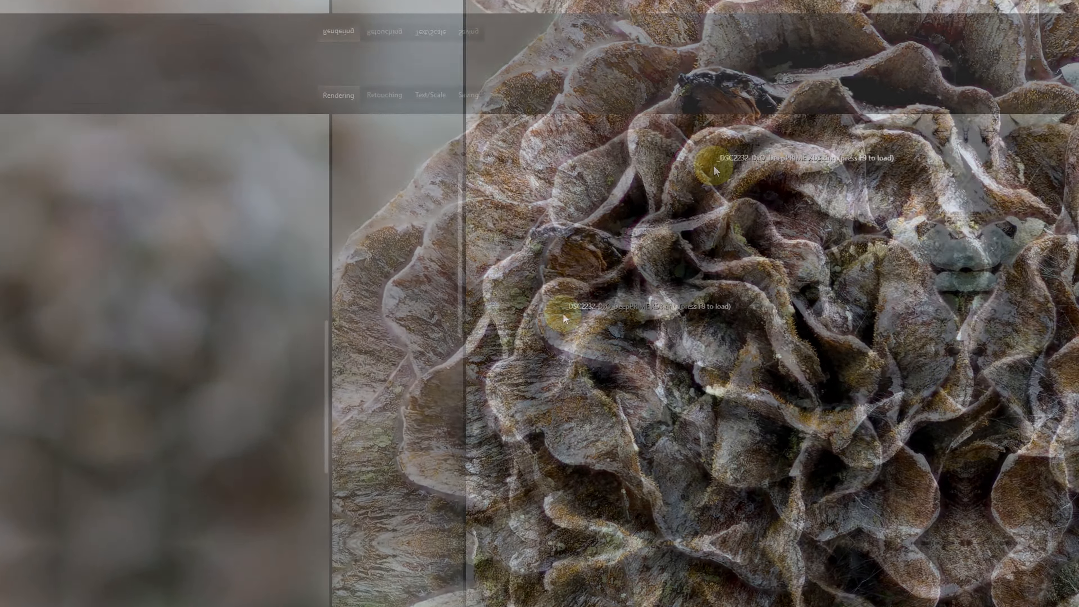
left_click_drag(669, 221, 636, 164)
left_click_drag(532, 232, 531, 285)
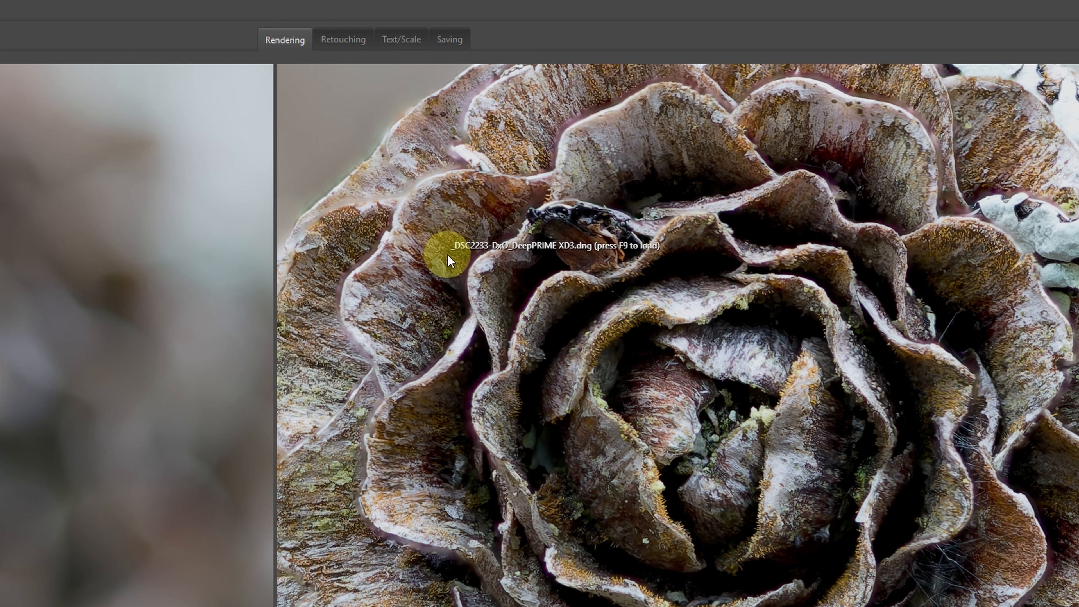
left_click_drag(441, 248, 475, 304)
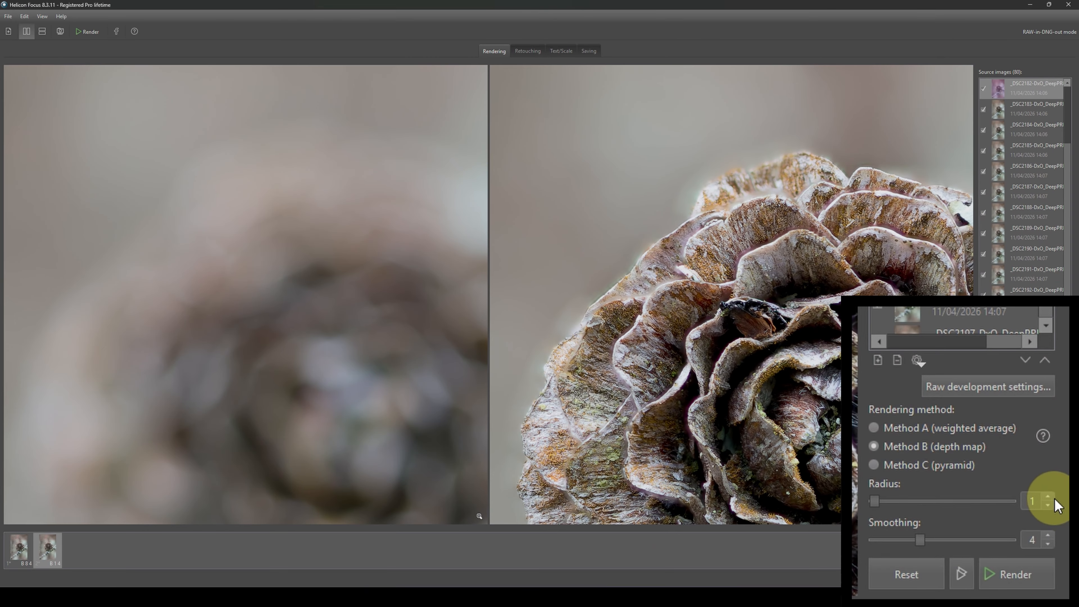
Step: Render the stack with Method B at radius 14, and inspect the outer edges of the cone's scales for halos
left_click(1048, 496)
left_click(1047, 496)
left_click(1048, 495)
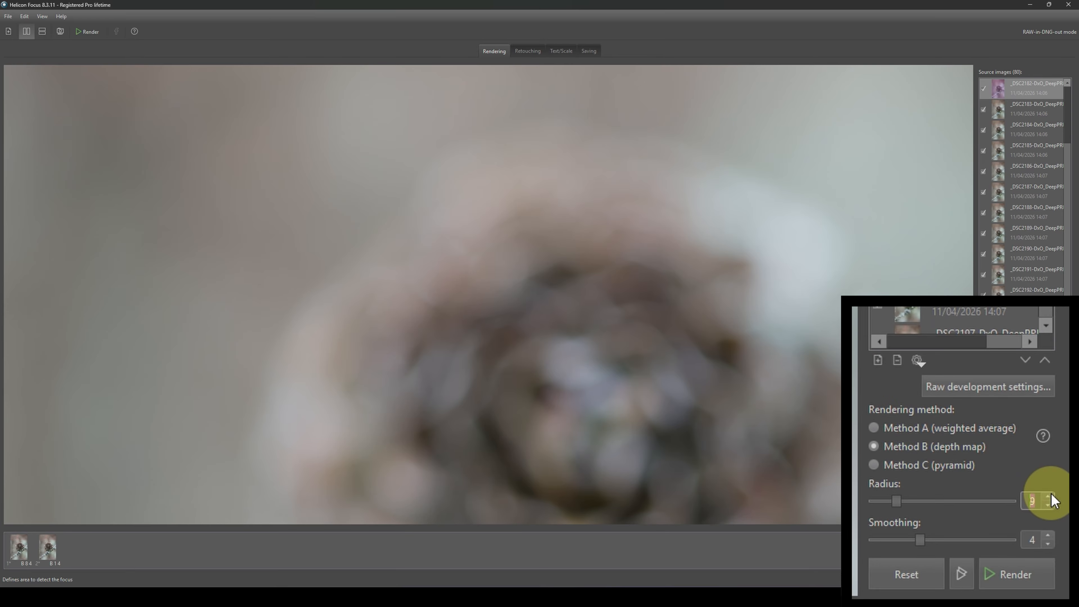
left_click(1049, 496)
left_click(1049, 496)
left_click(1049, 496)
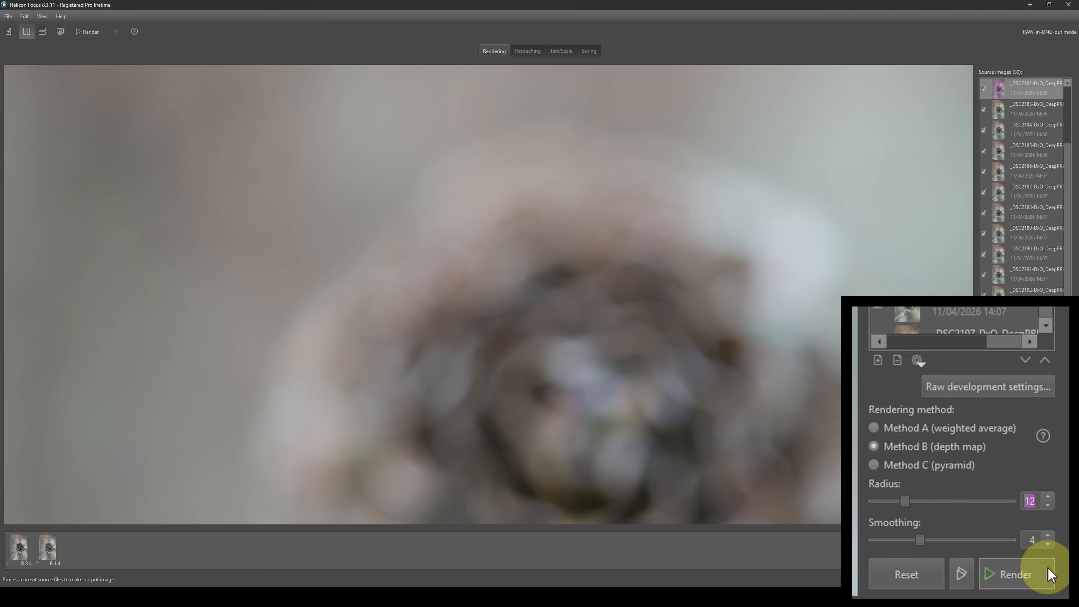
left_click(1048, 497)
left_click(1048, 497)
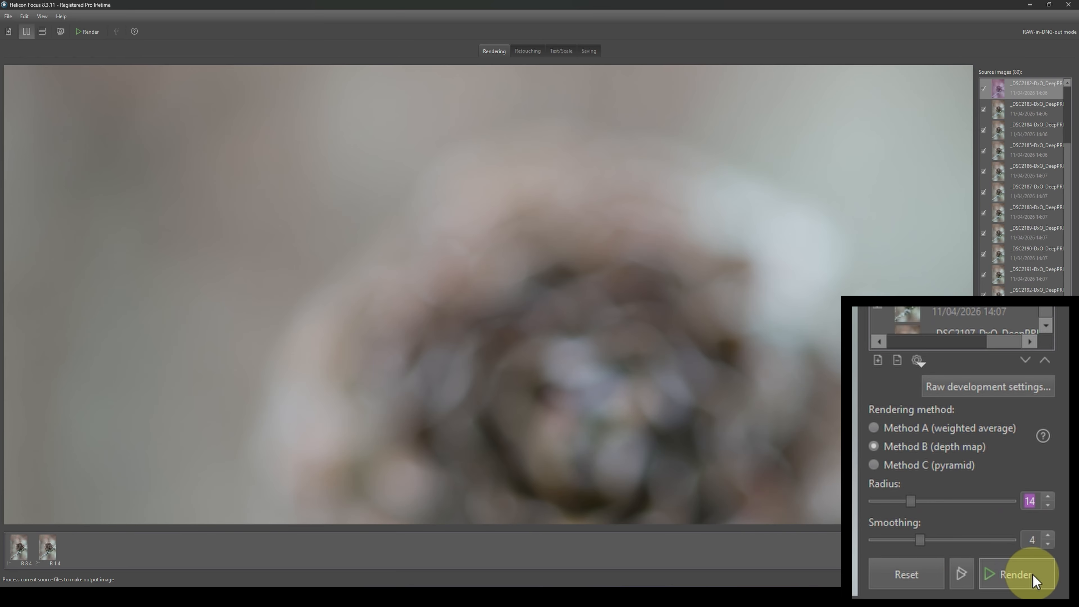
left_click(1052, 513)
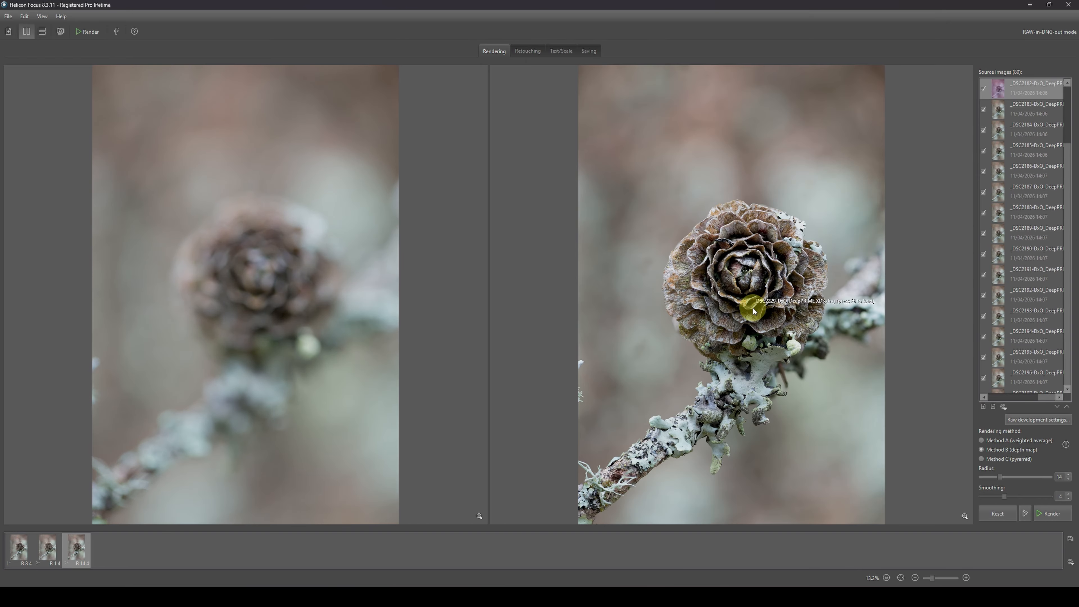
scroll(739, 289, "up", 5)
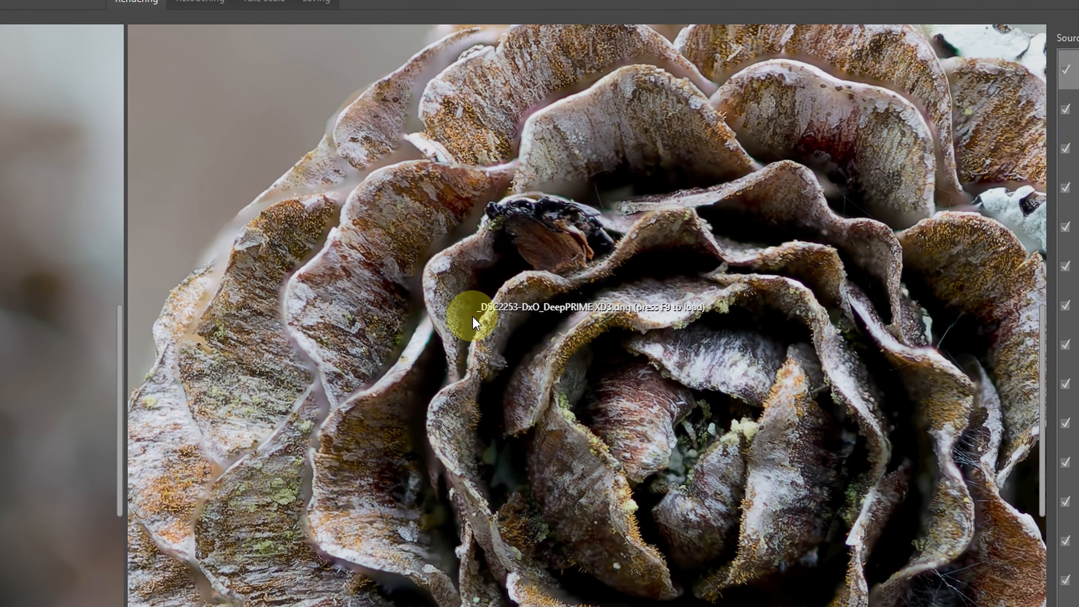
left_click_drag(473, 317, 314, 241)
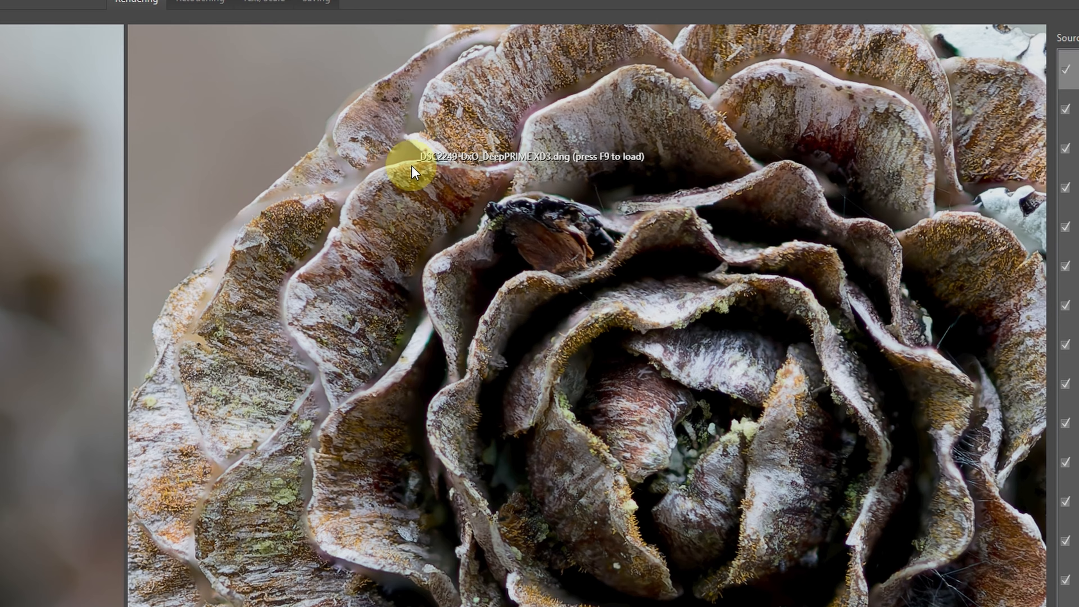
left_click_drag(503, 187, 504, 229)
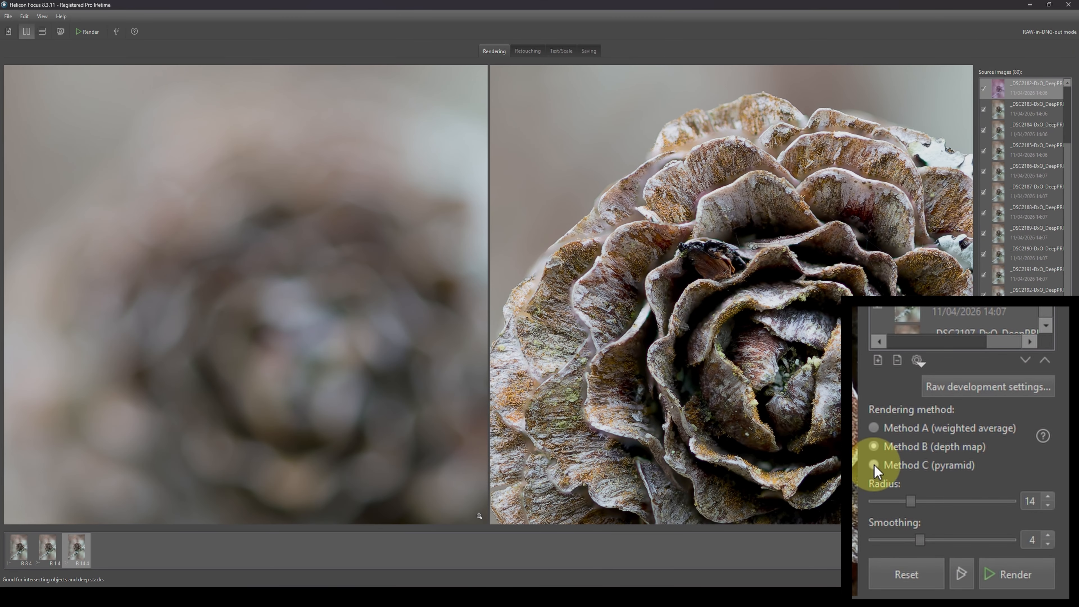
Step: Render the stack with Method C (pyramid) at smoothing 4, and inspect the cone's detail
left_click(874, 466)
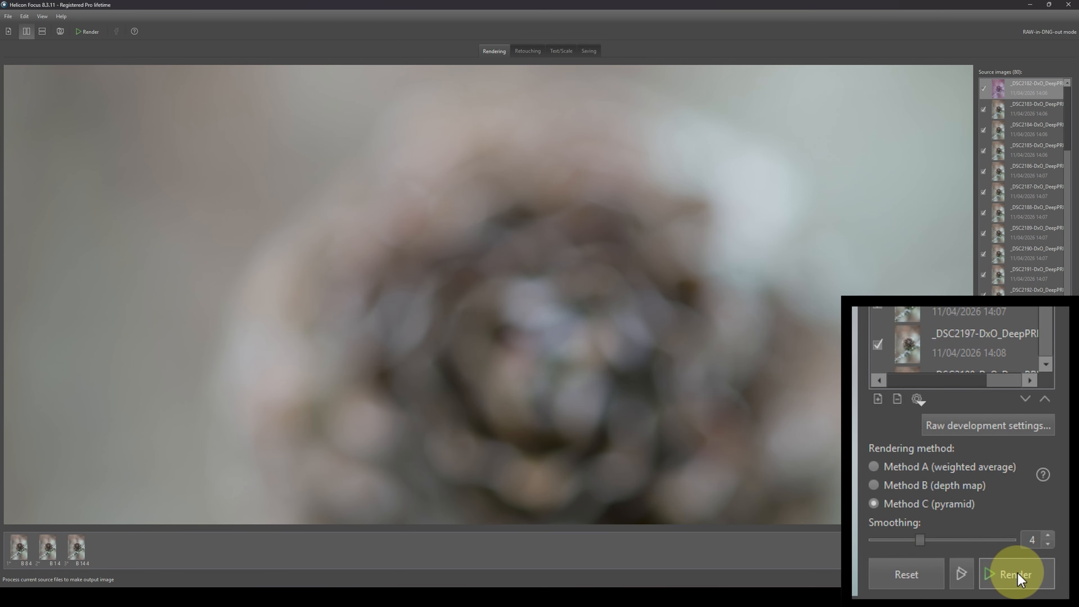
left_click(1047, 513)
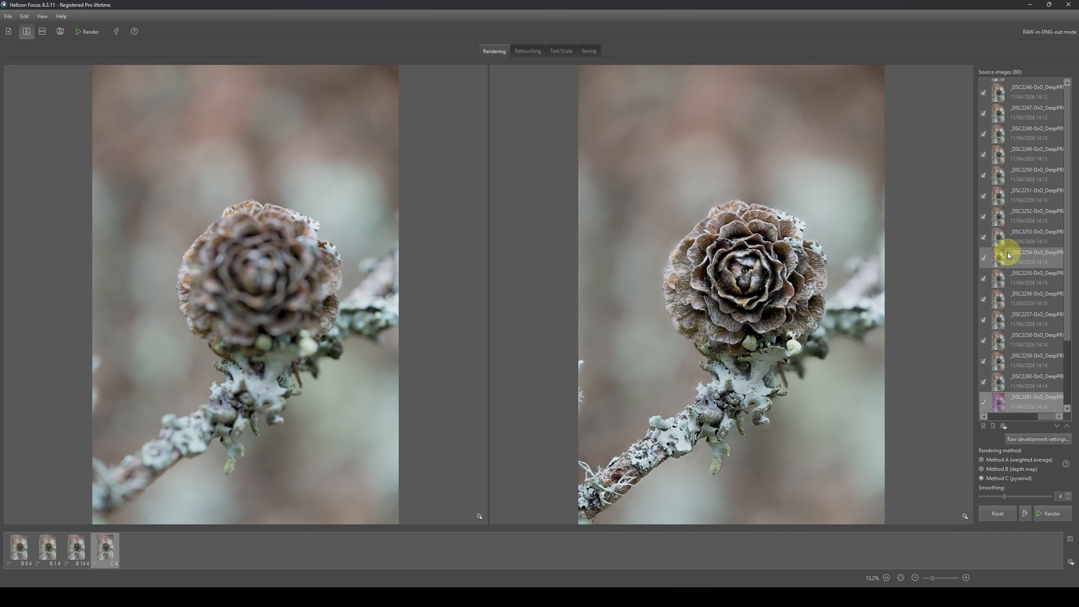
left_click(703, 283)
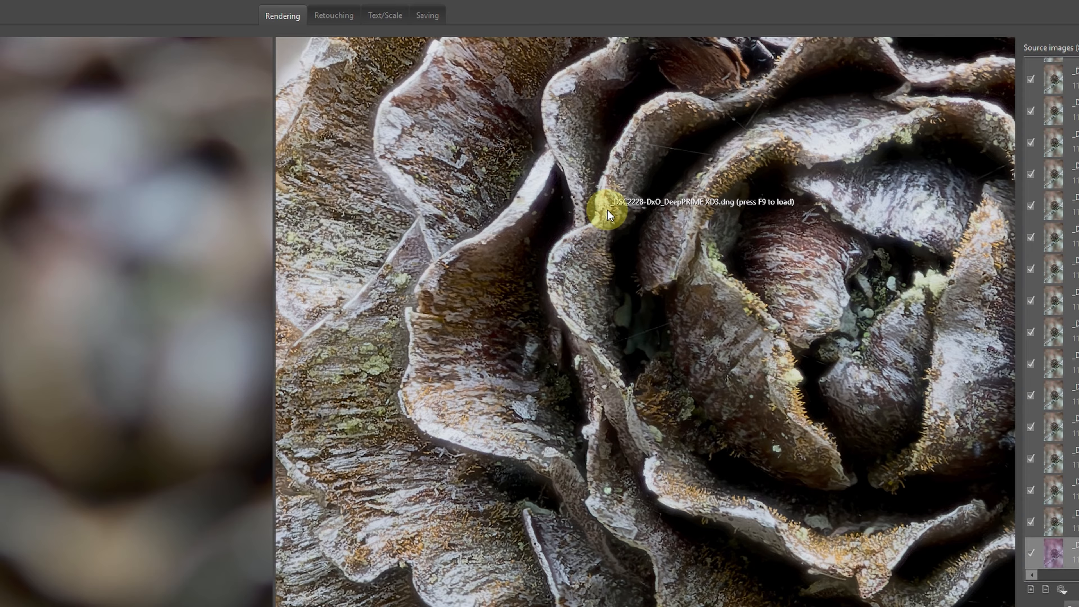
left_click_drag(597, 197, 620, 256)
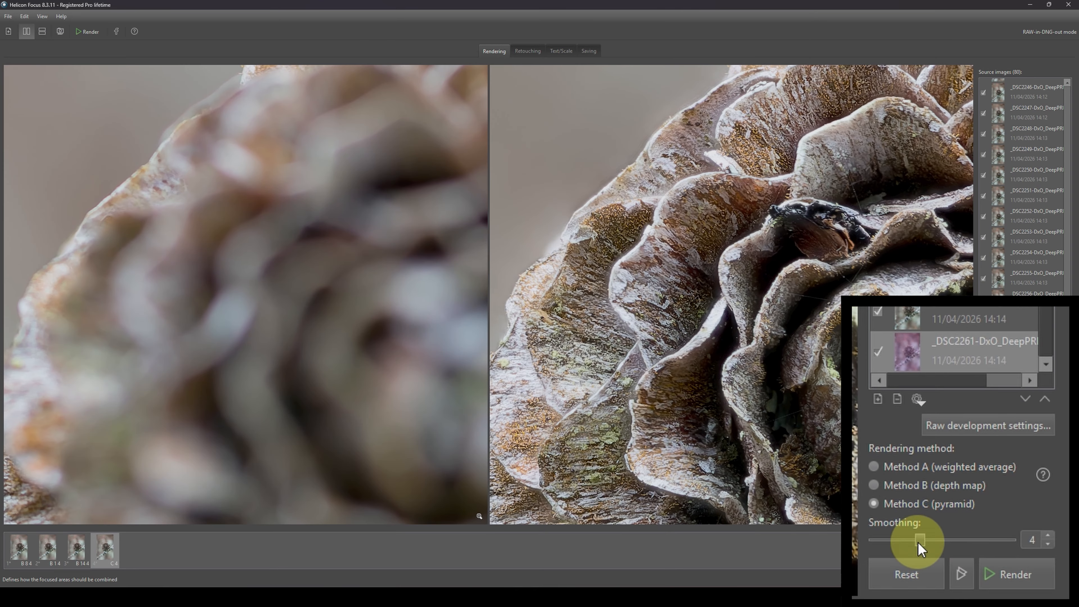
Step: Render the stack with Method C at smoothing 1, and inspect the cone up close
left_click(879, 542)
left_click(1014, 574)
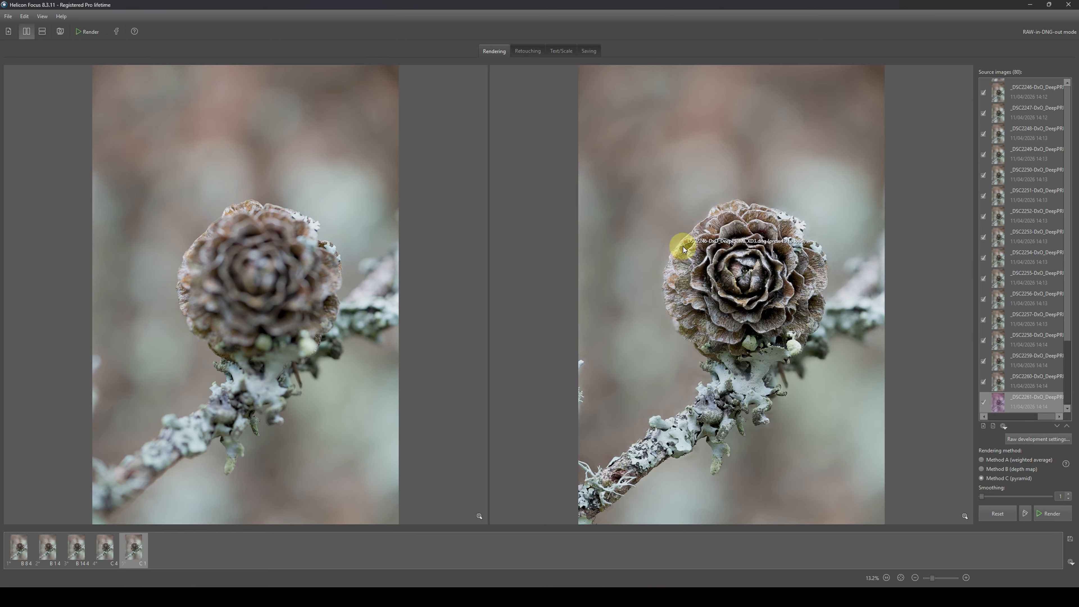
scroll(710, 244, "up", 4)
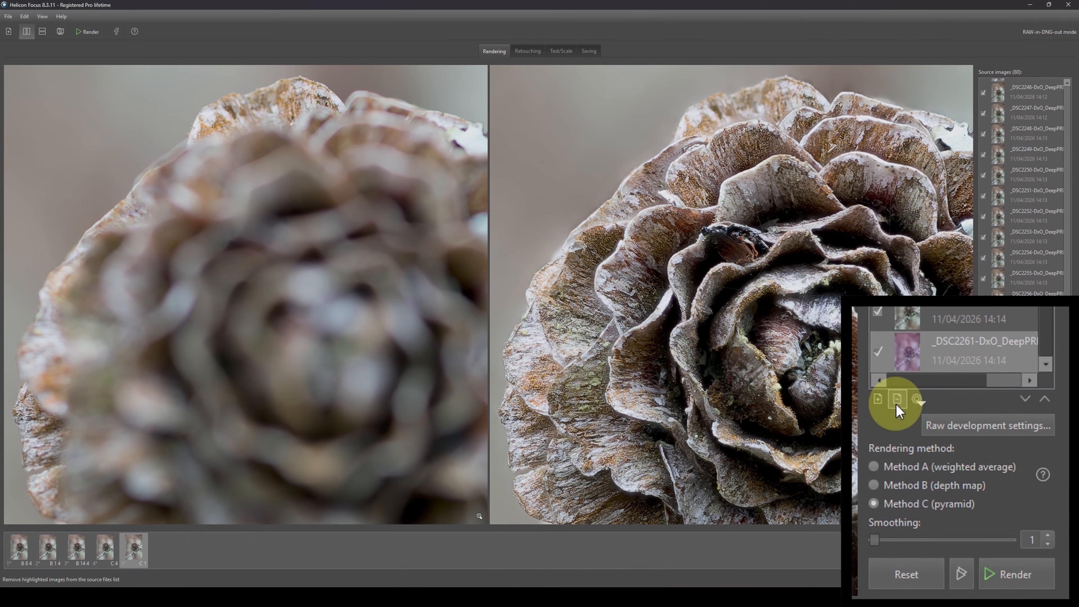
Step: Set the Method C smoothing to 8 and render the stack again
left_click(1046, 534)
left_click(1046, 534)
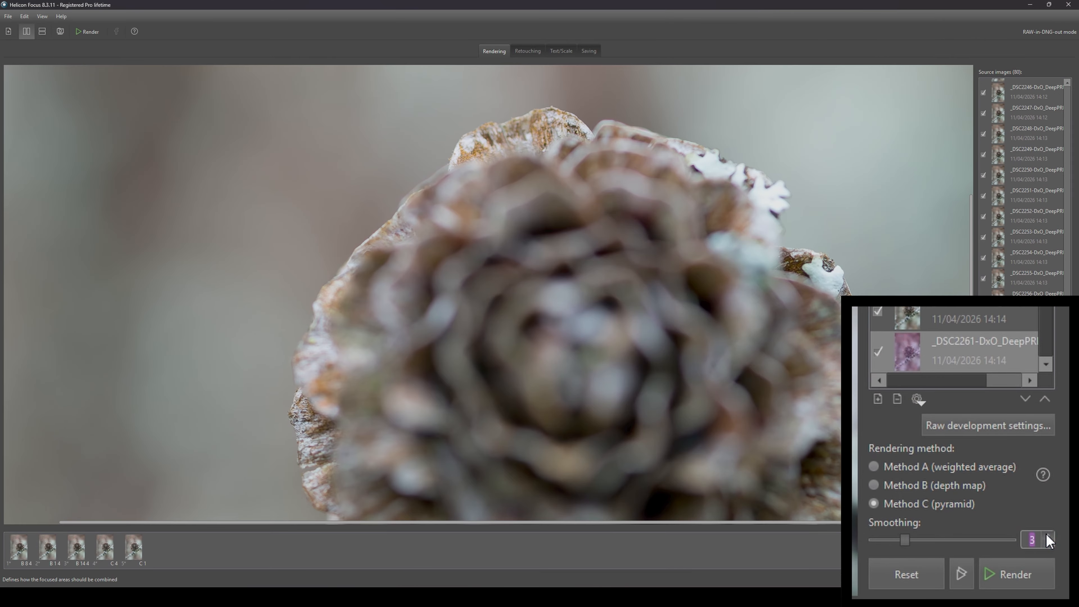
left_click(1046, 535)
left_click(1046, 534)
left_click(1046, 535)
left_click(1046, 534)
left_click(1046, 535)
left_click(1046, 544)
left_click(1030, 572)
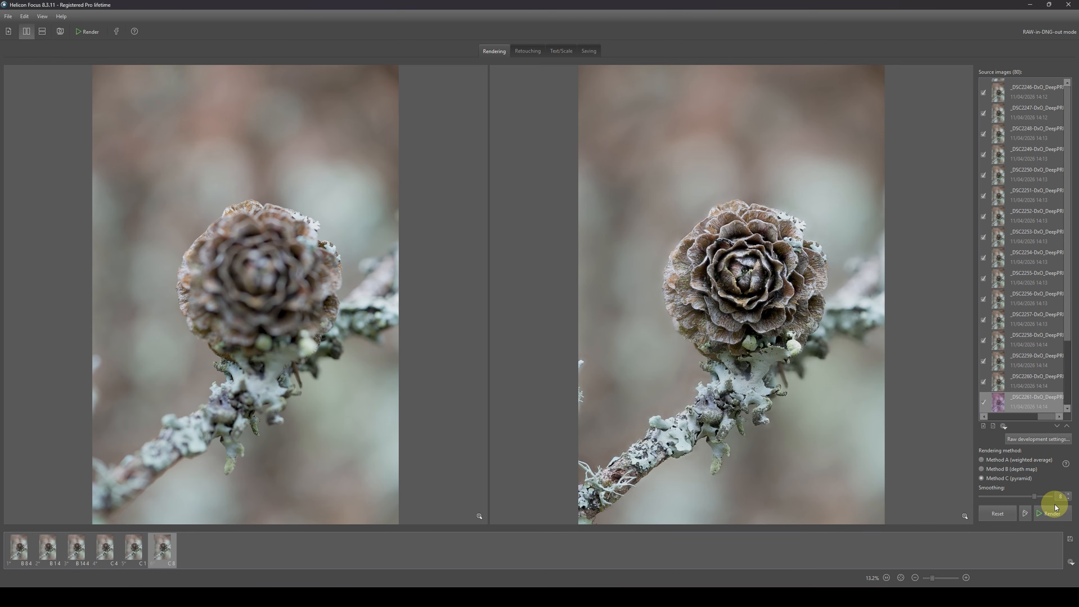
Step: Compare the cone's scale detail in the Method C renders at smoothing 8 and smoothing 1
scroll(692, 245, "up", 4)
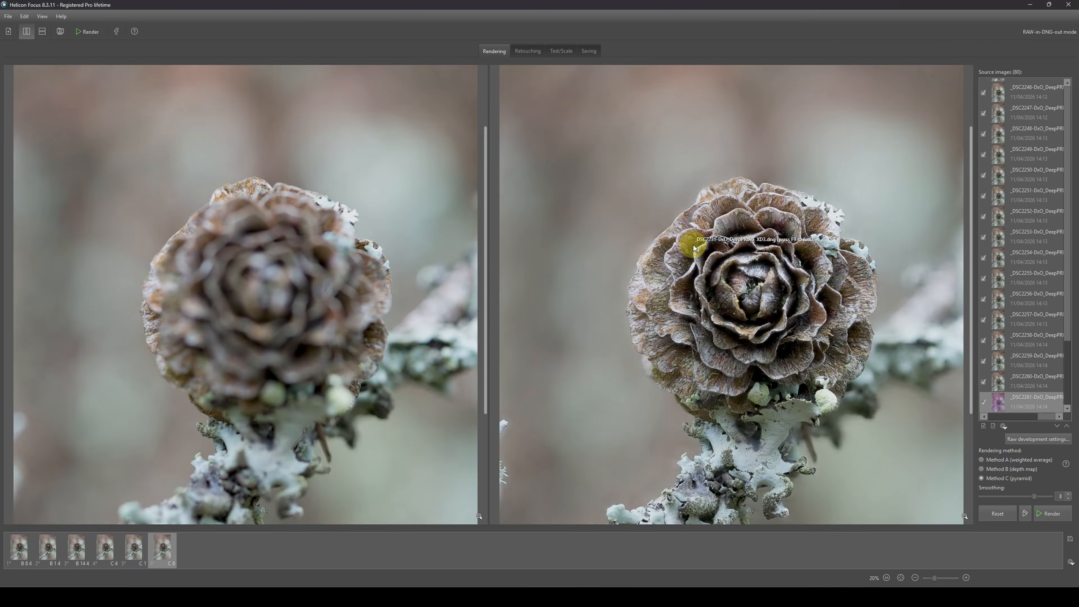
scroll(697, 249, "up", 1)
left_click(692, 243)
left_click_drag(693, 243, 696, 221)
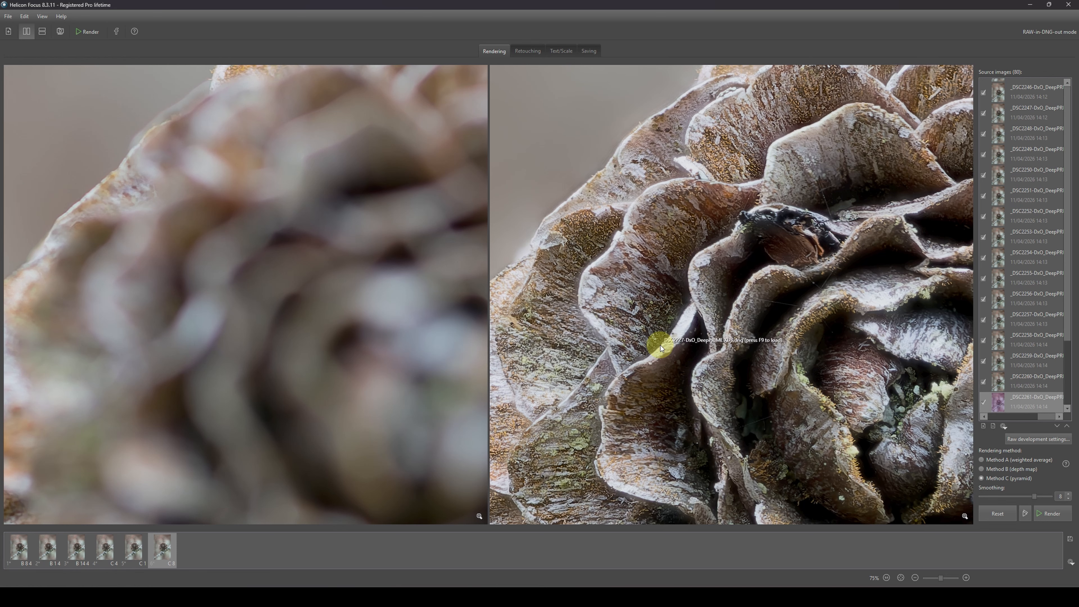
left_click(135, 547)
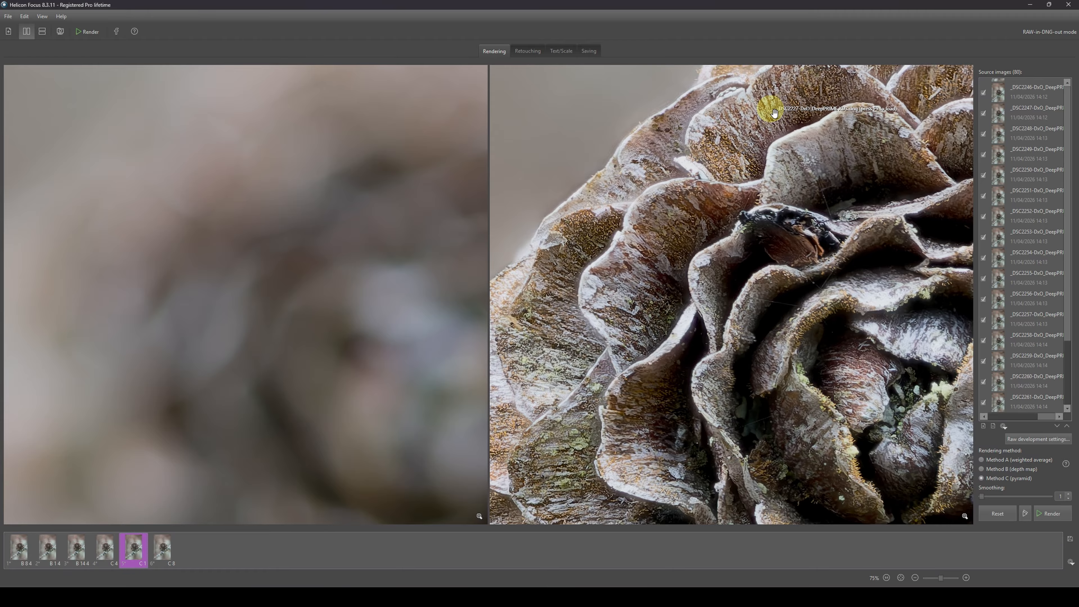
scroll(774, 113, "up", 5)
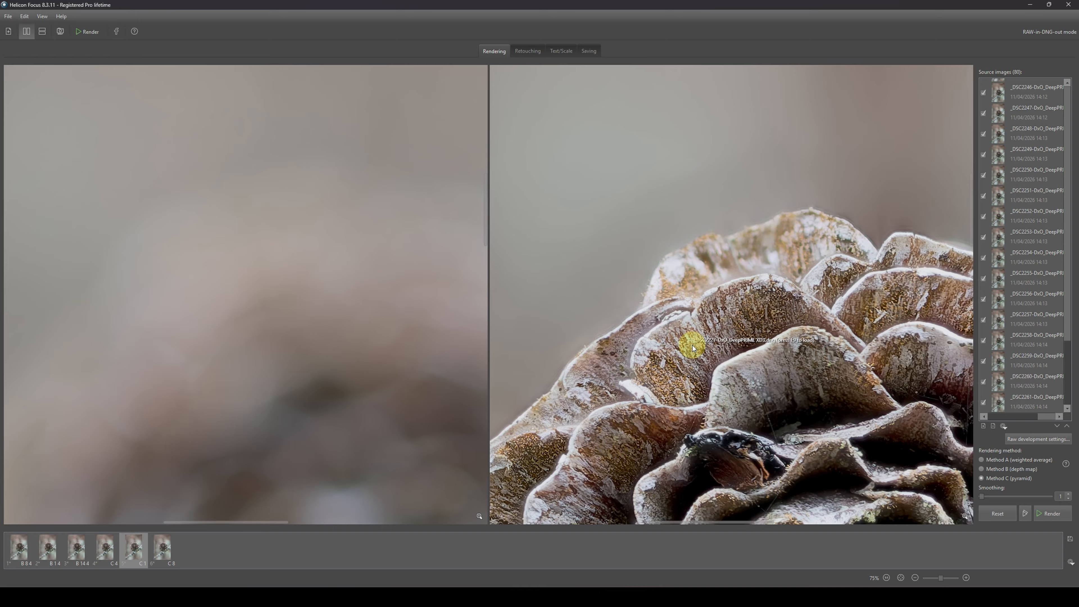
Step: Compare the cone's upper rim and left edge between the Method C renders at smoothing 8 and smoothing 1
left_click(684, 345)
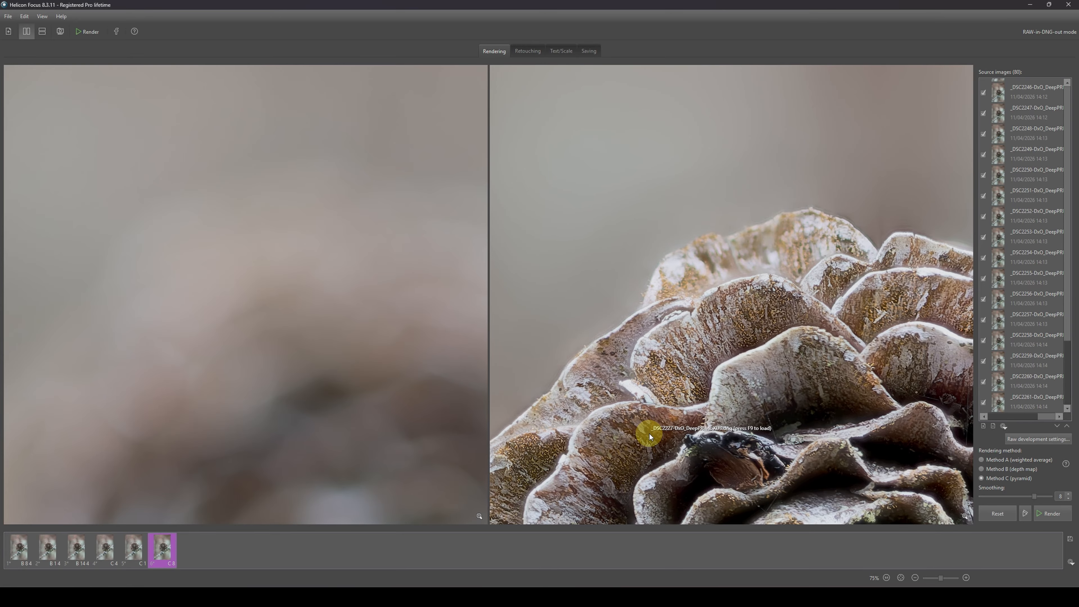
left_click_drag(659, 450, 732, 343)
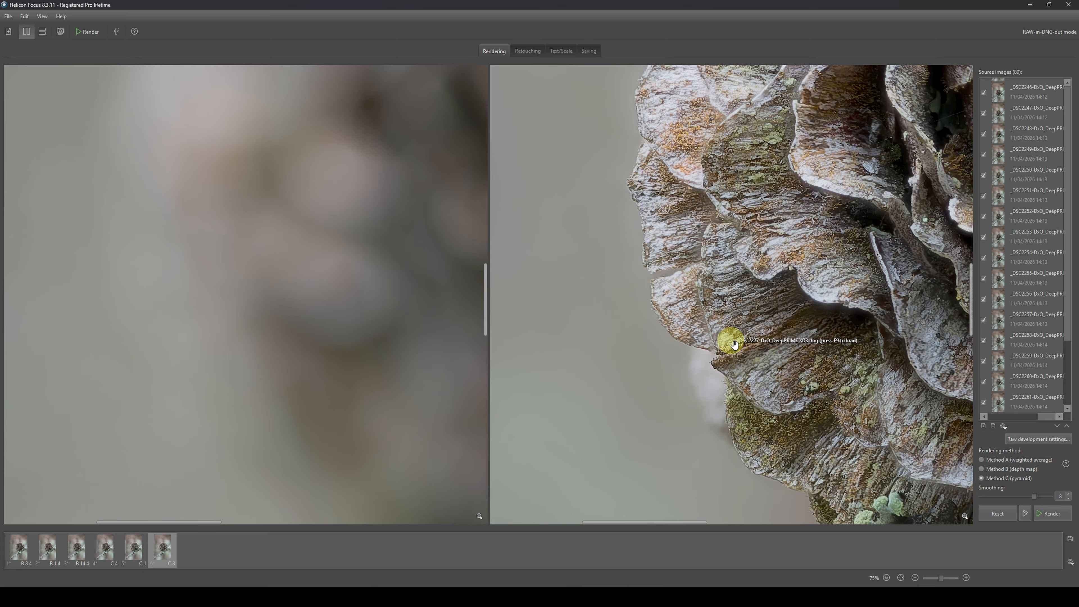
left_click(134, 546)
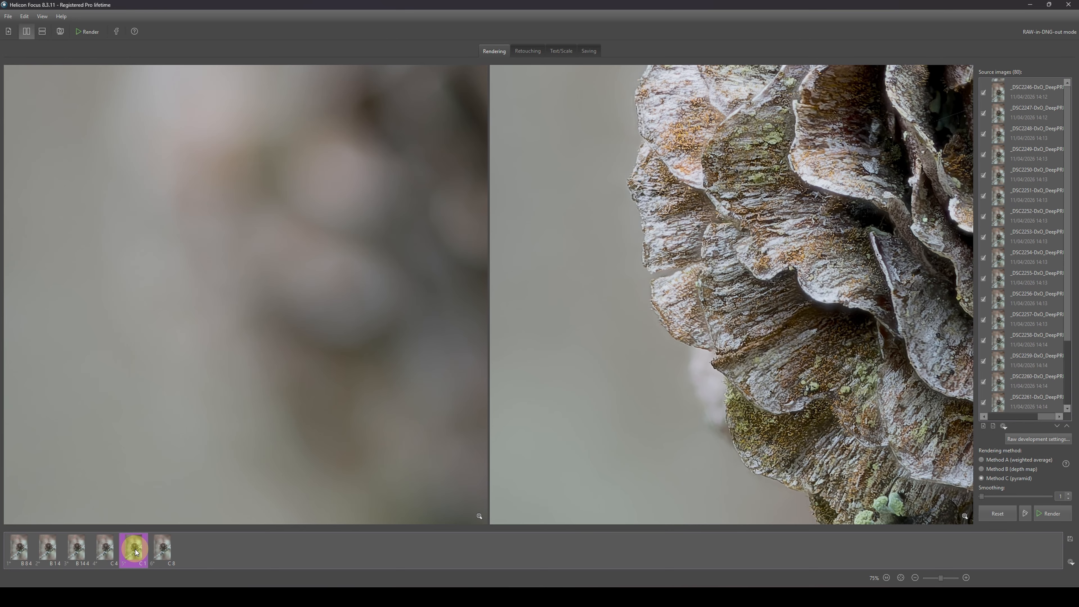
mouse_move(774, 311)
left_click_drag(759, 231, 718, 317)
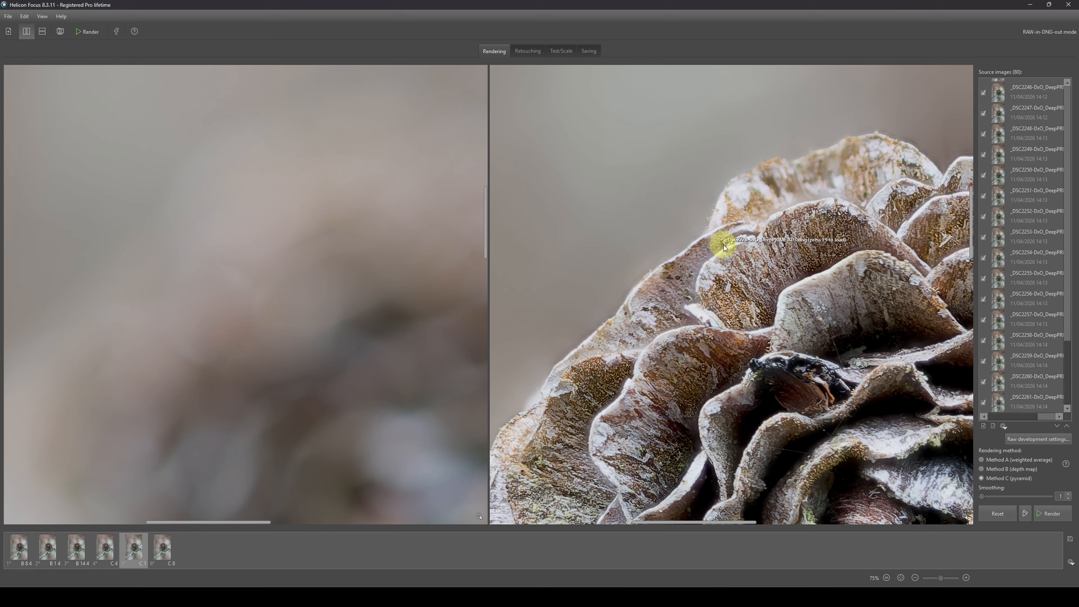
Step: Start retouching the Method C smoothing 1 render with a brush size of 15% and a brush hardness of 17%
left_click(528, 50)
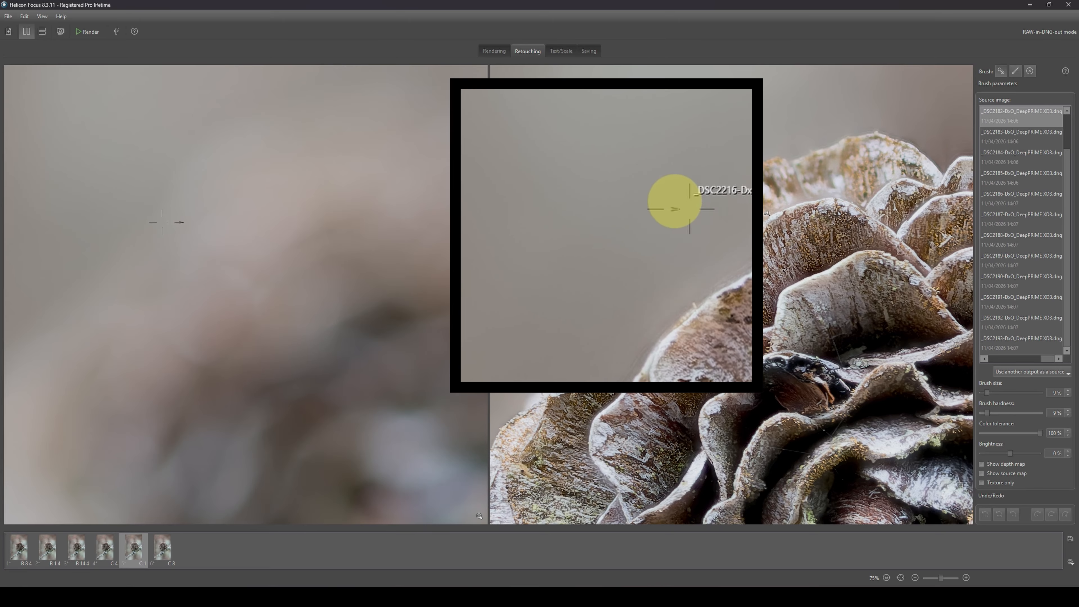
scroll(597, 233, "up", 6)
scroll(597, 233, "down", 5)
scroll(598, 232, "up", 5)
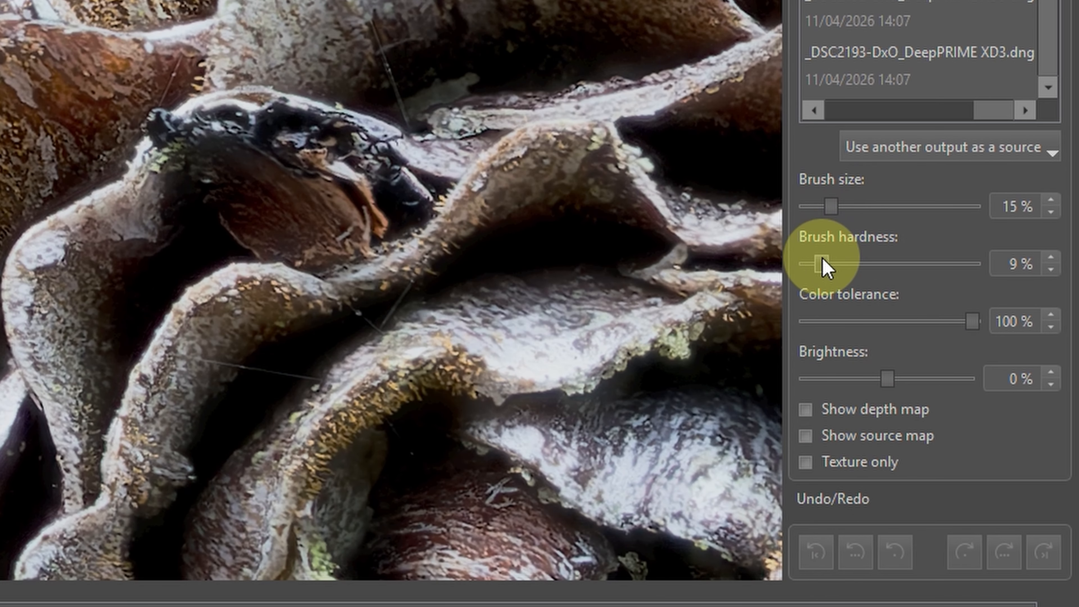
mouse_move(822, 259)
left_mouse_down()
mouse_move(848, 265)
mouse_move(834, 264)
left_mouse_up()
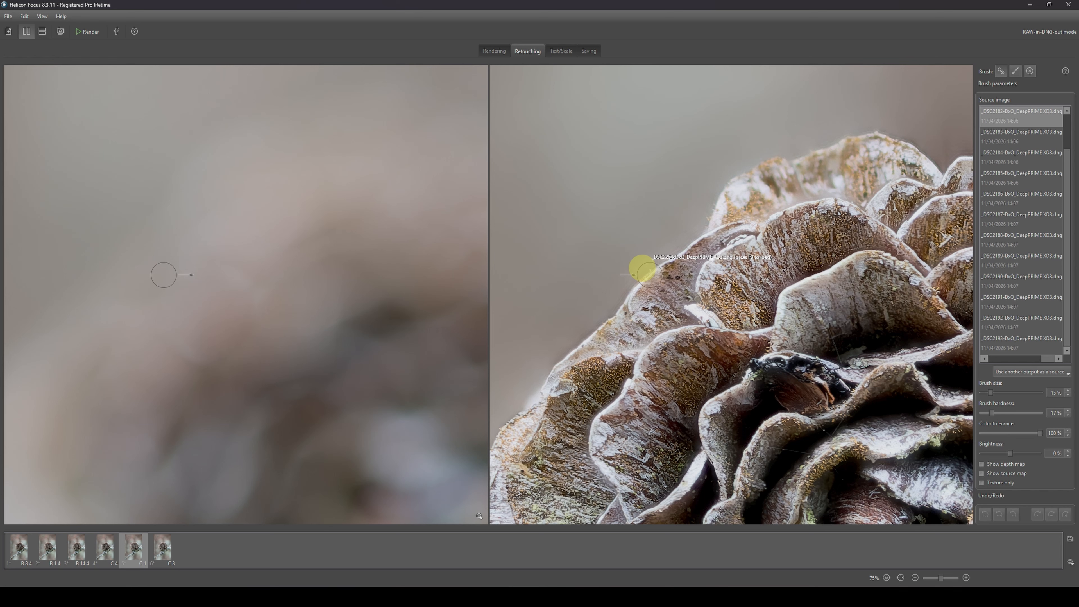
Step: Load the source frame _DSC2258 with the sharp upper-left rim and brush it over the halo along that edge
key("F9")
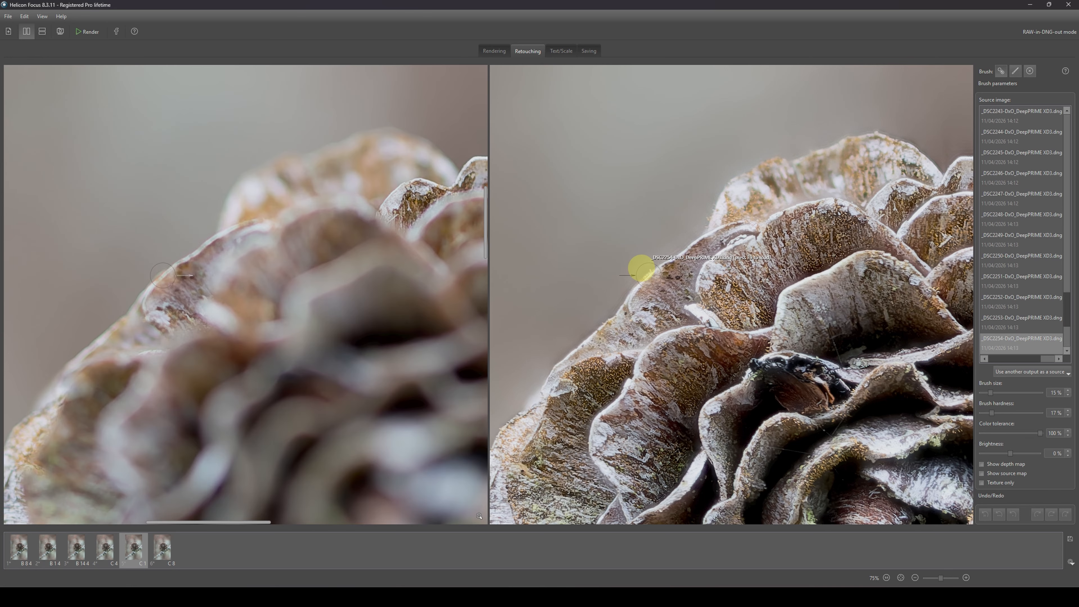
key("F9")
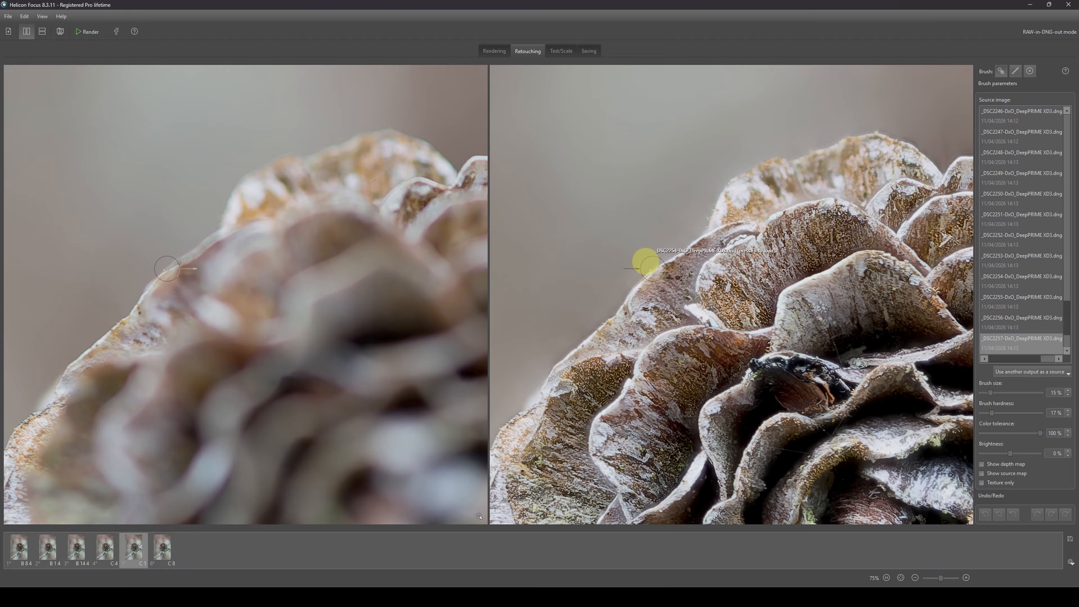
key("F9")
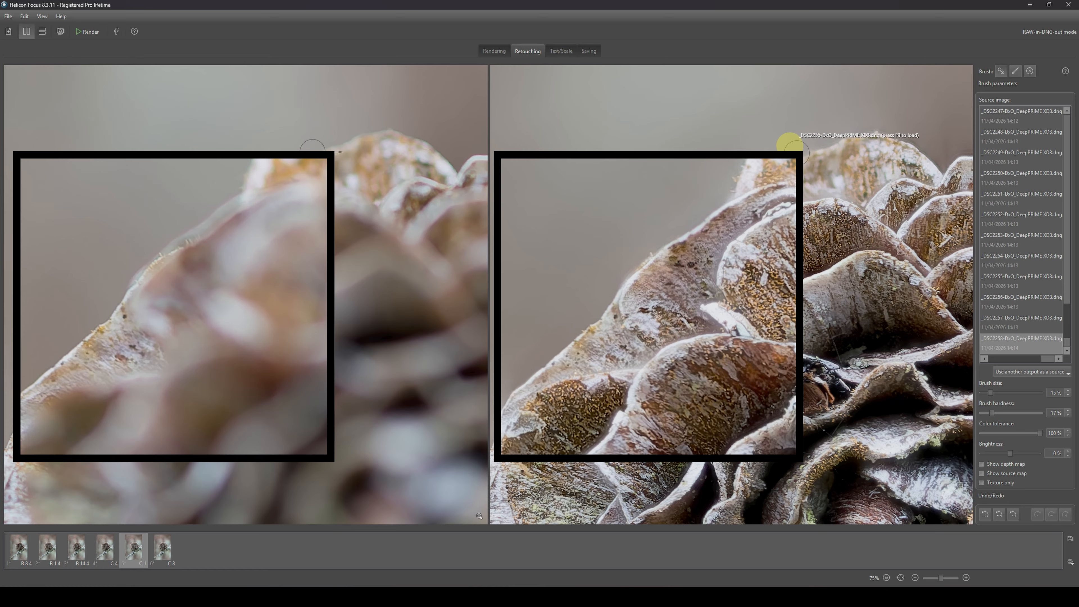
left_click_drag(582, 375, 613, 339)
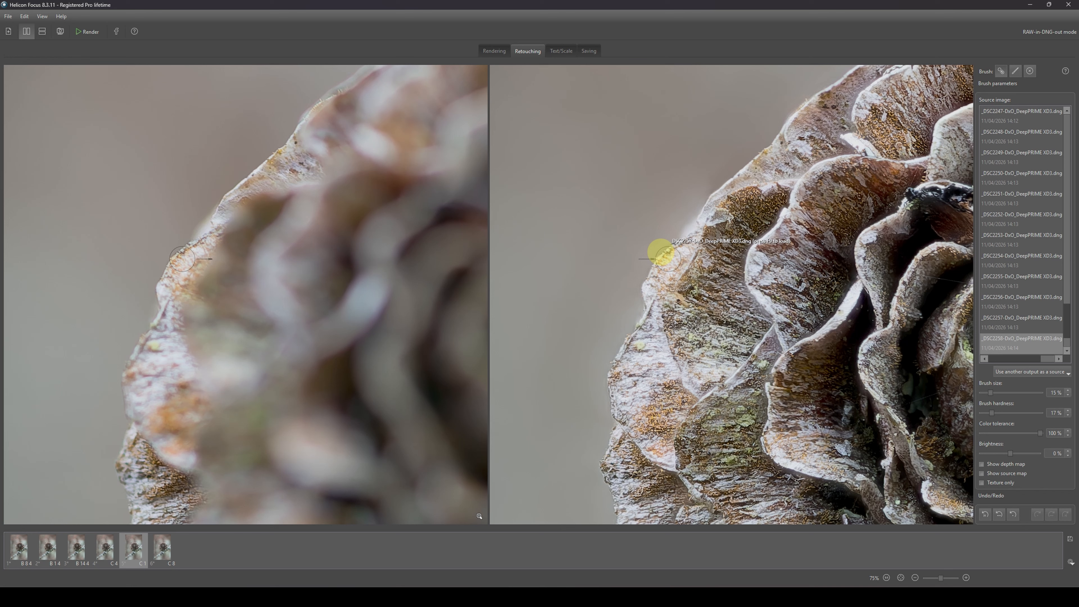
Step: Check source frames _DSC2257 and _DSC2255 for the cone's left rim, and retouch the rim's halo from _DSC2258
key("F9")
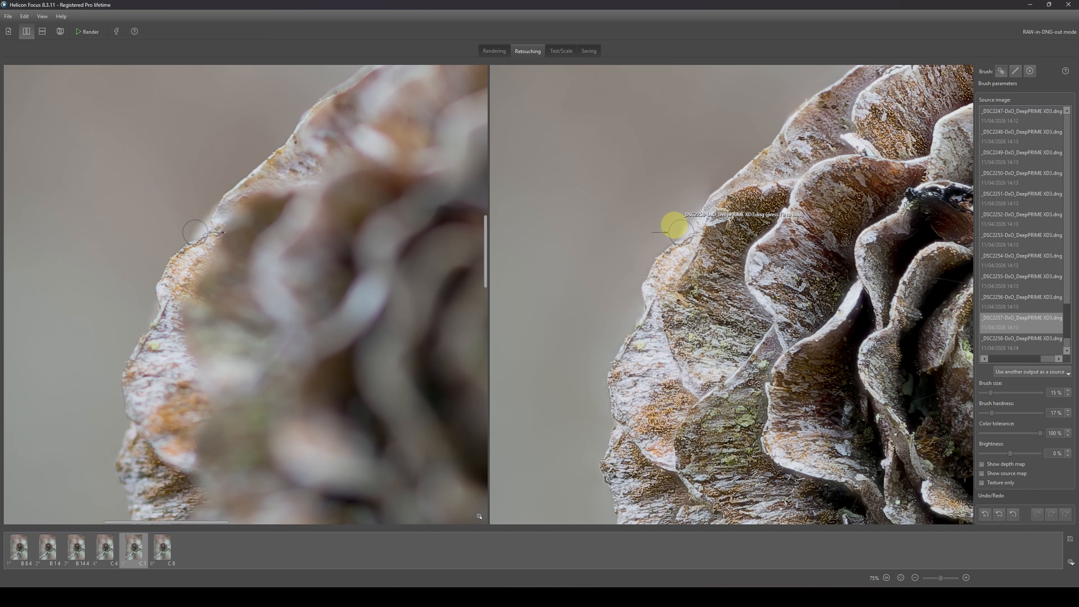
key("F9")
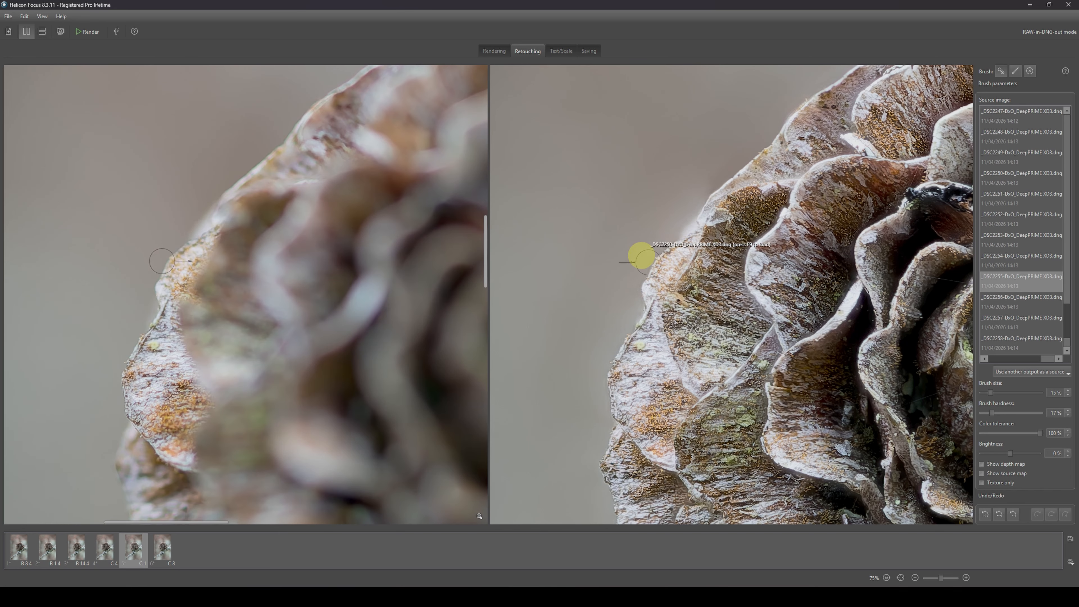
key("F9")
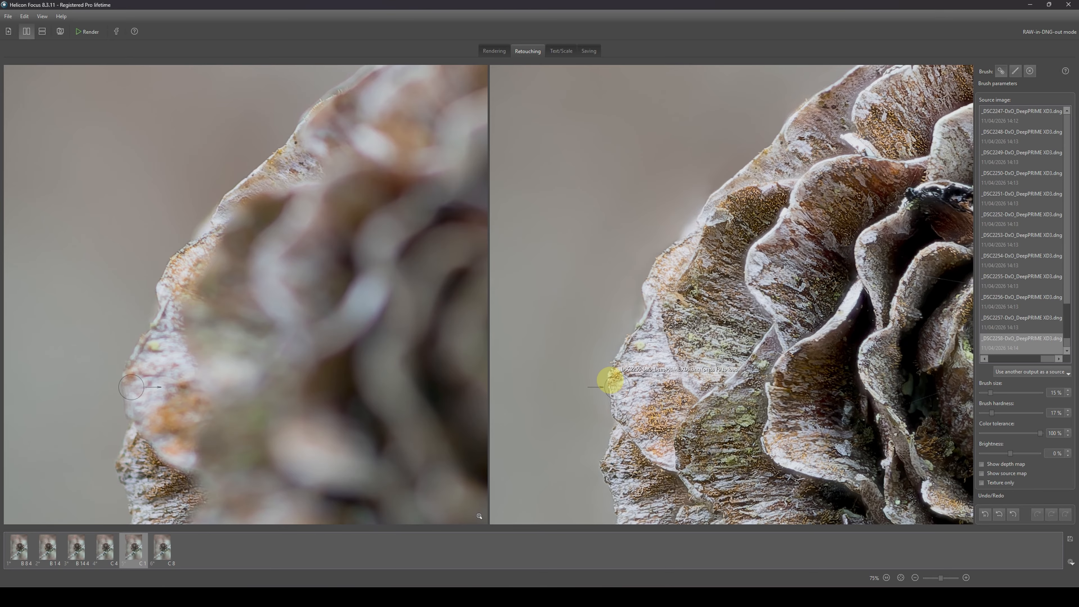
left_click_drag(622, 373, 634, 355)
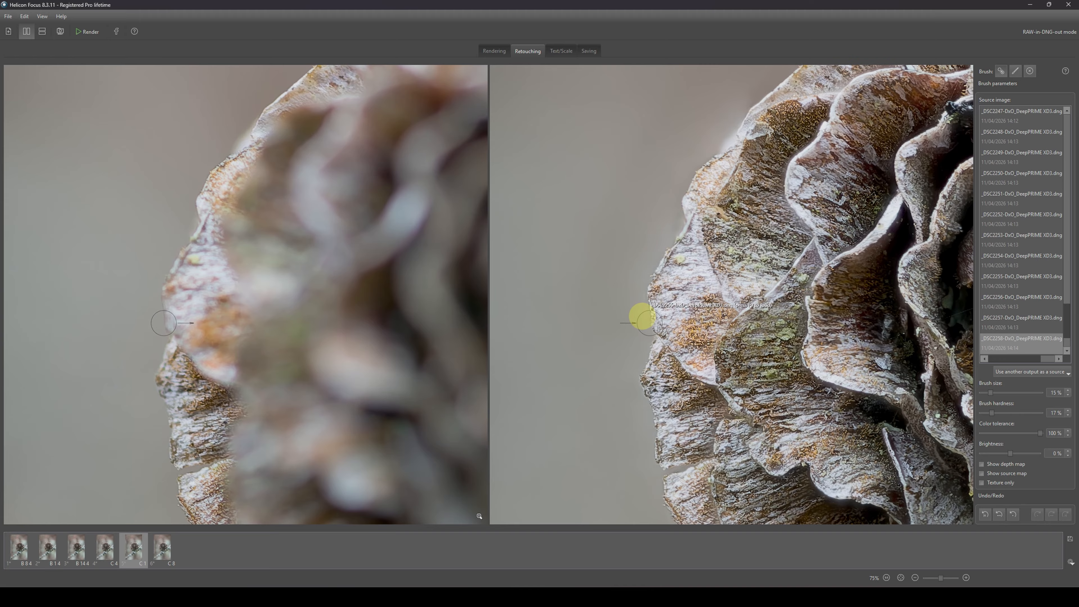
Step: Continue retouching the halo further down the cone's left edge, using source frames _DSC2255 and _DSC2258
key("F9")
mouse_move(636, 323)
left_mouse_down()
mouse_move(634, 280)
mouse_move(652, 252)
left_mouse_up()
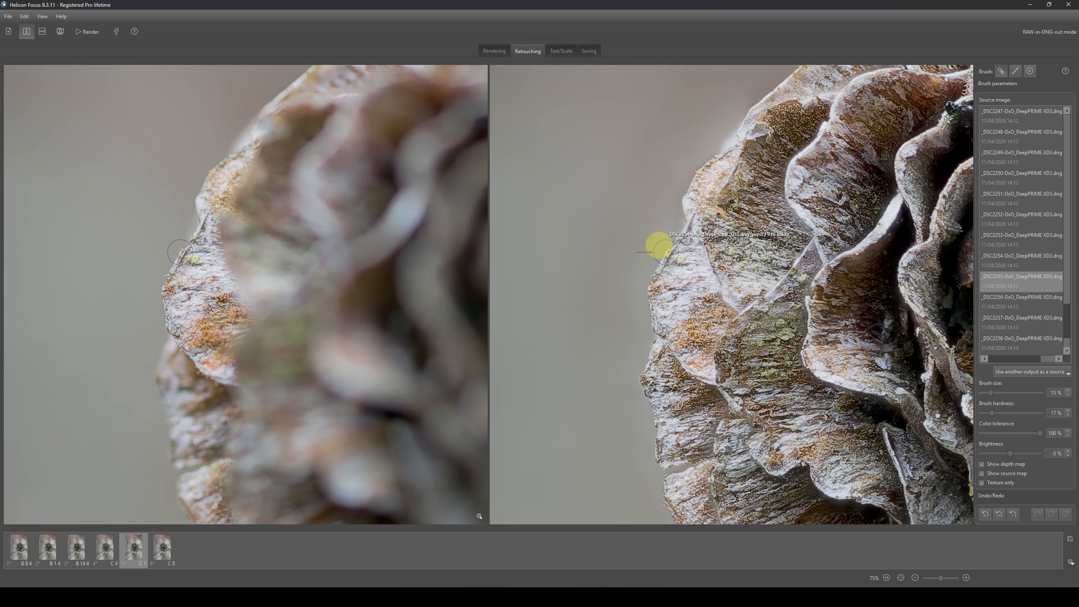
key("F9")
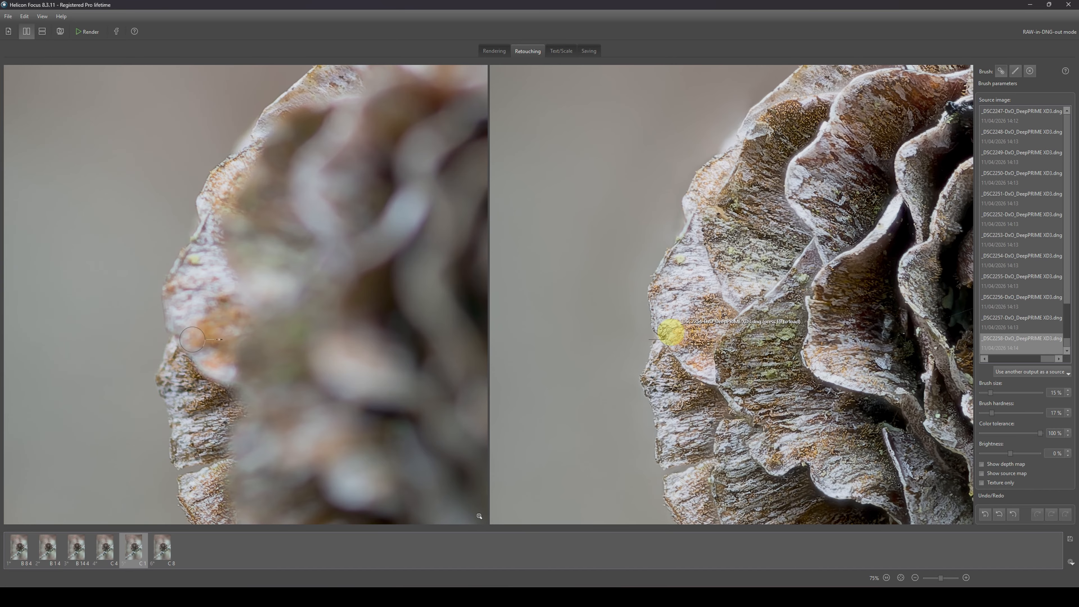
left_click_drag(703, 393, 676, 282)
left_click_drag(674, 346, 663, 320)
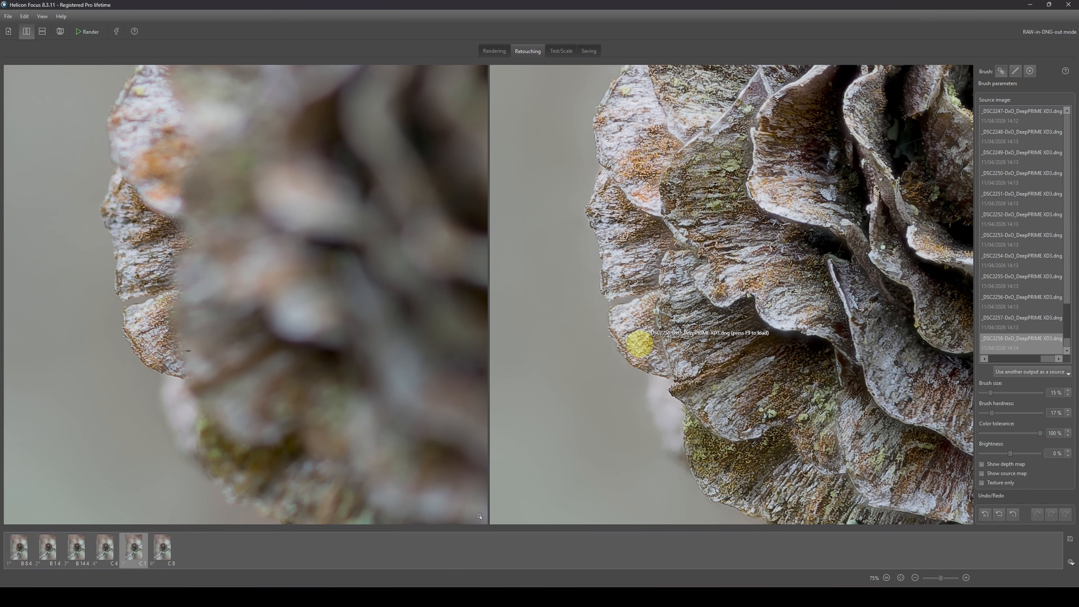